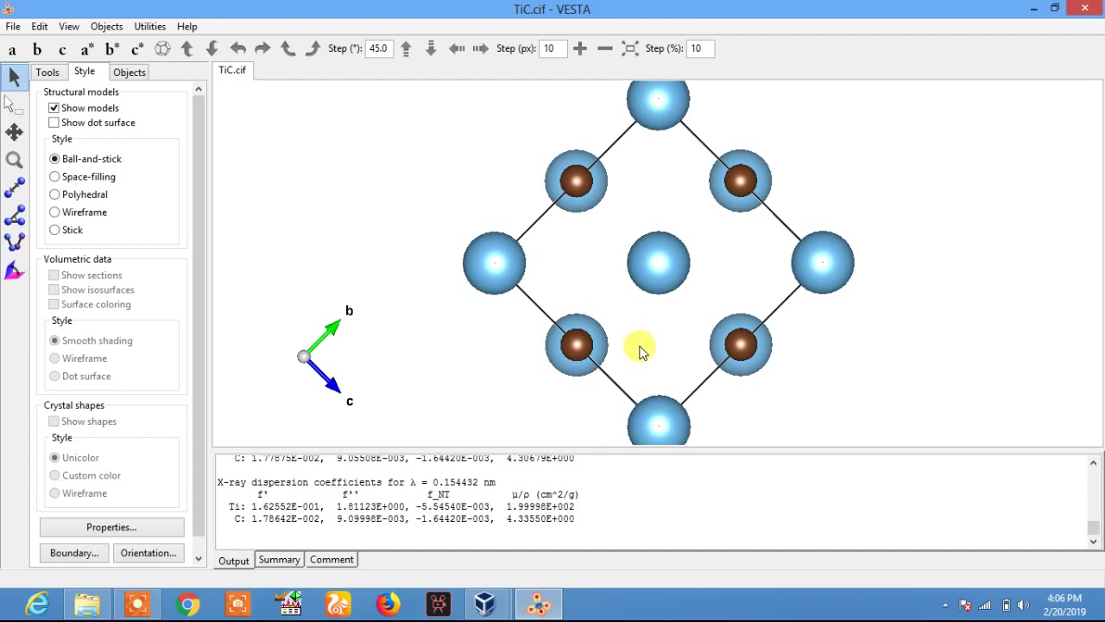
Tilt the ball-and-stick TiC model from the flat axis view to an oblique 3-D view
left_click_drag(585, 298, 682, 366)
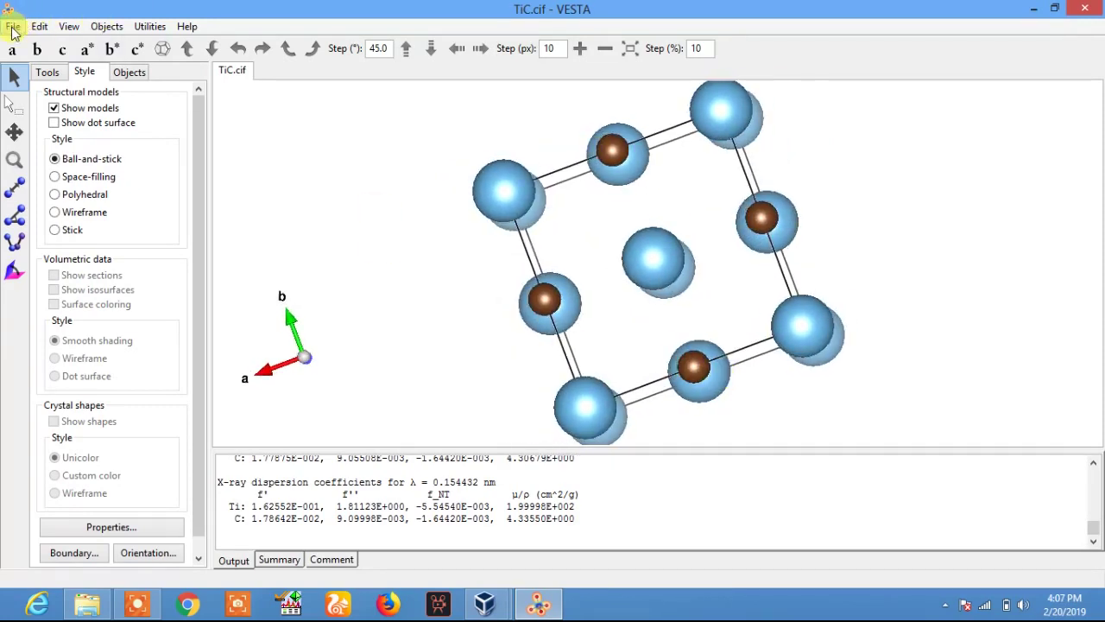
Start exporting the structure data and create a new TiC folder on Removable Disk (L:)
left_click(13, 28)
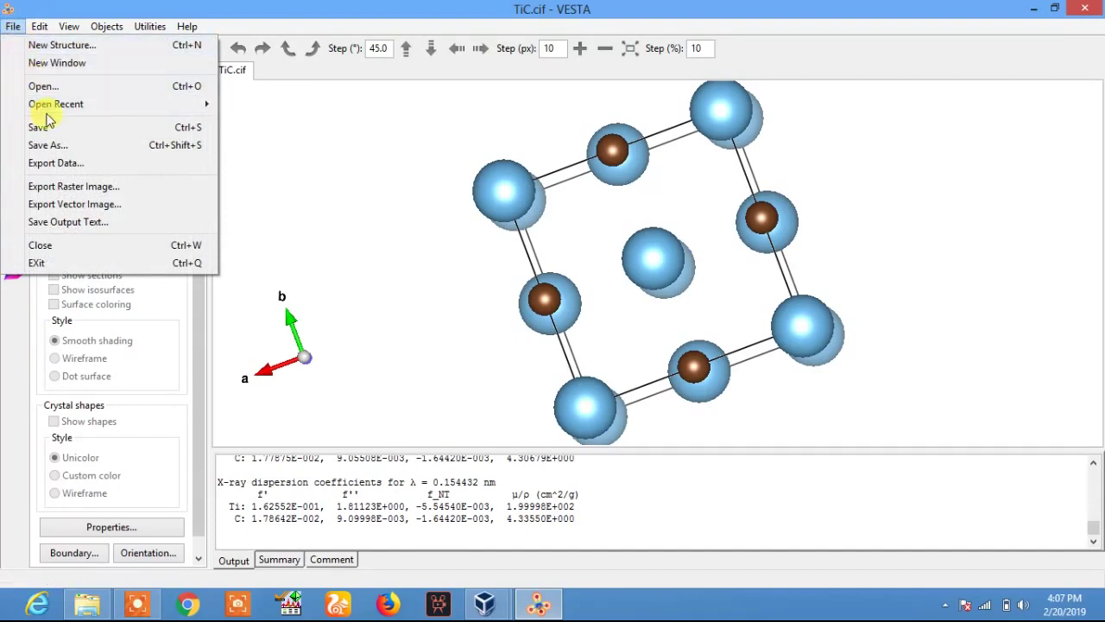
left_click(68, 165)
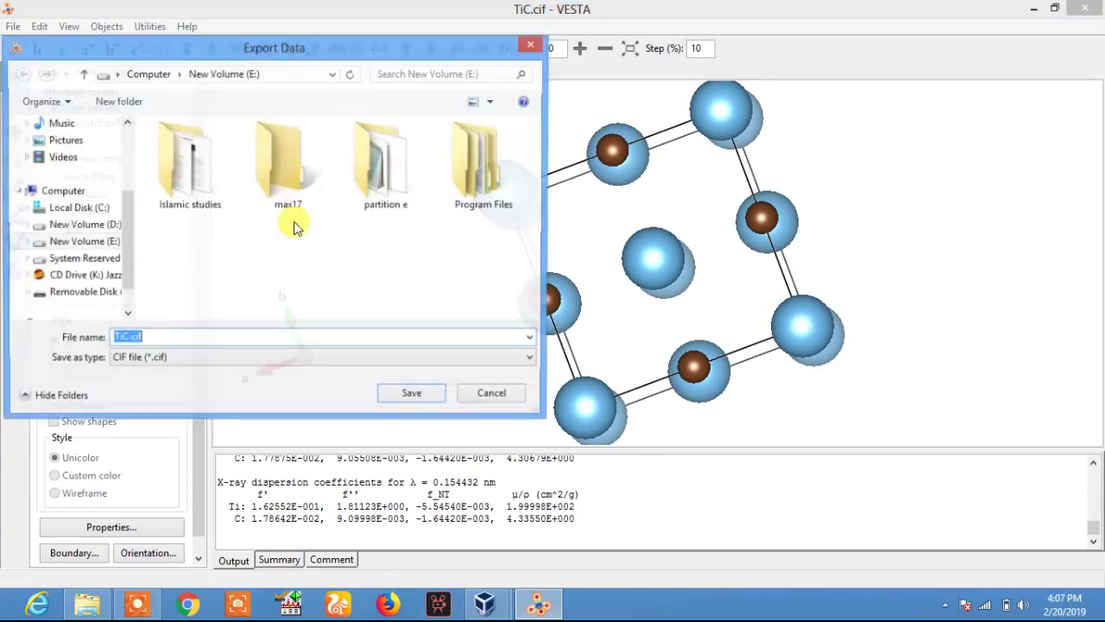
left_click(95, 294)
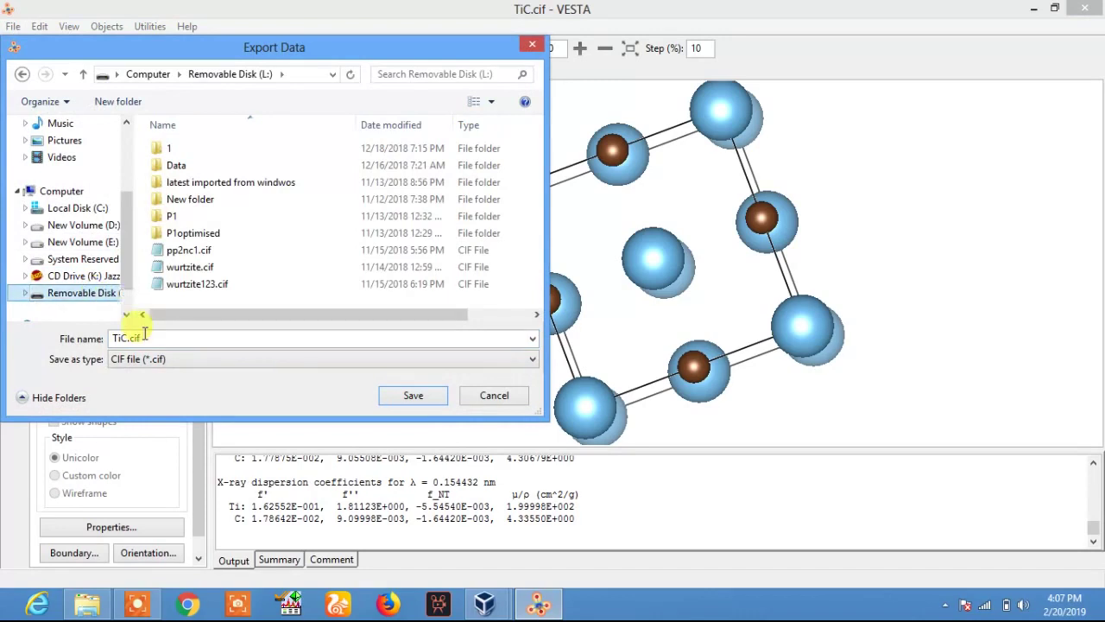
right_click(220, 307)
mouse_move(291, 468)
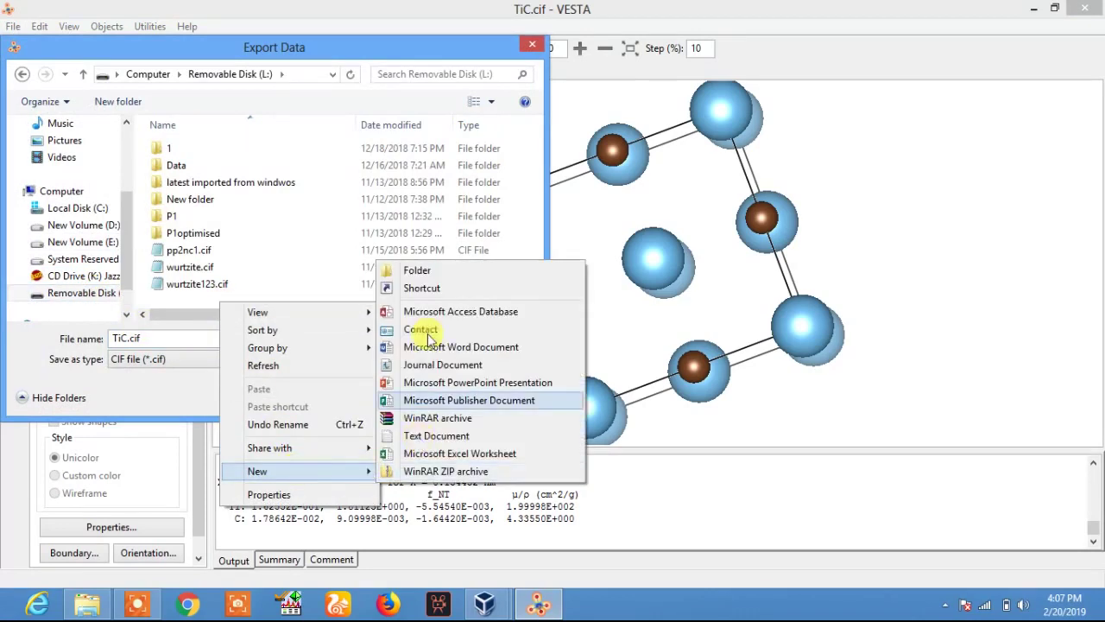
left_click(458, 270)
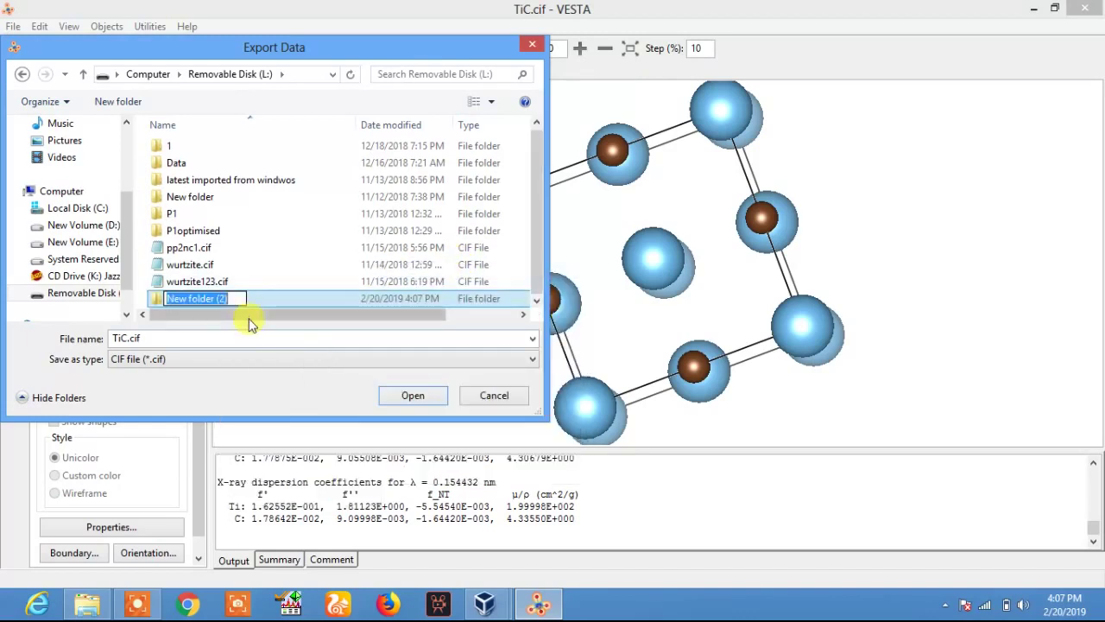
type("TiC")
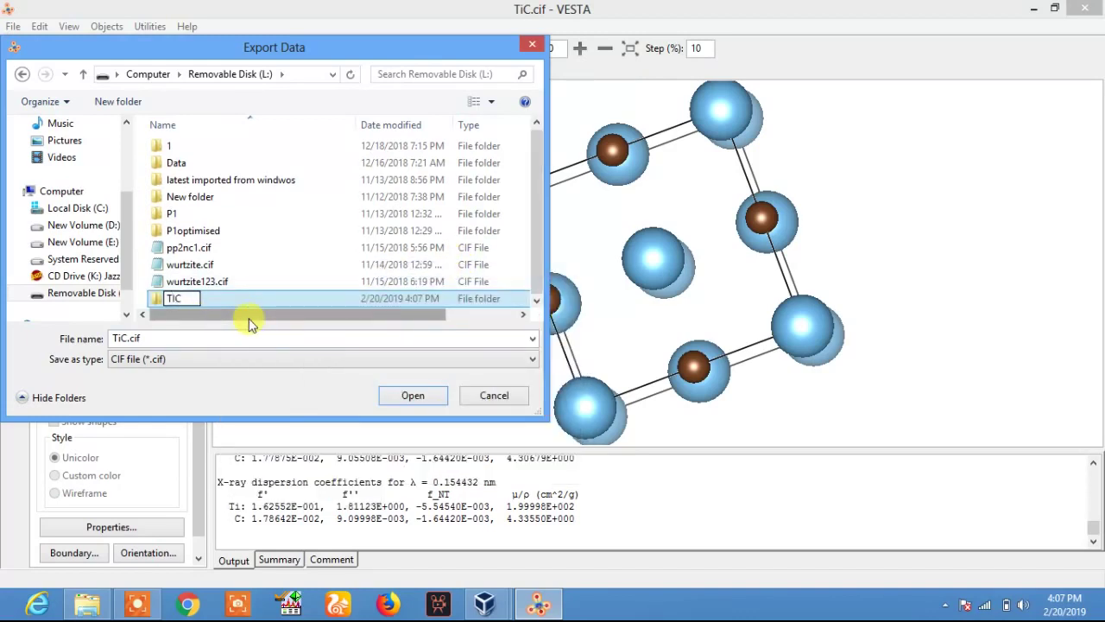
key("Return")
key("Return")
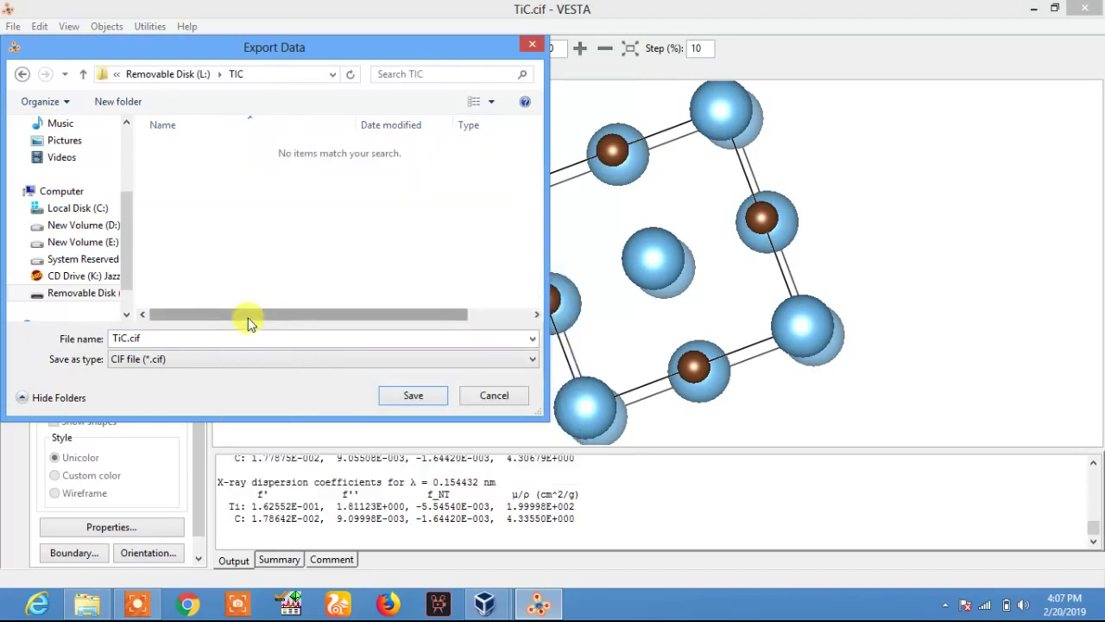
Save the structure as TiC.cif in CIF format inside the new folder
double_click(197, 338)
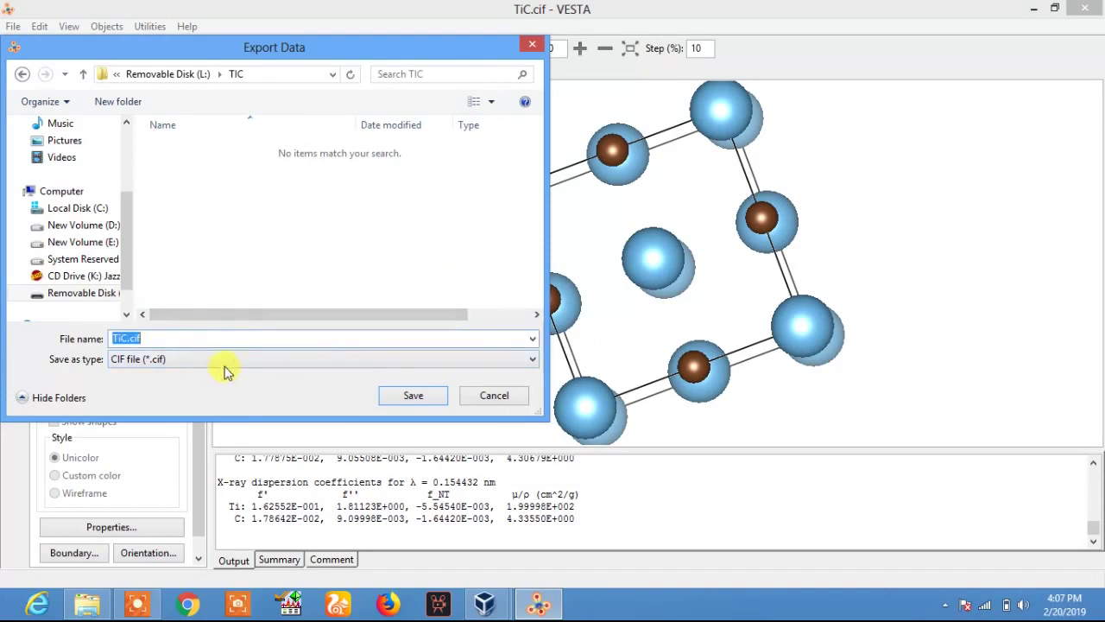
left_click(225, 361)
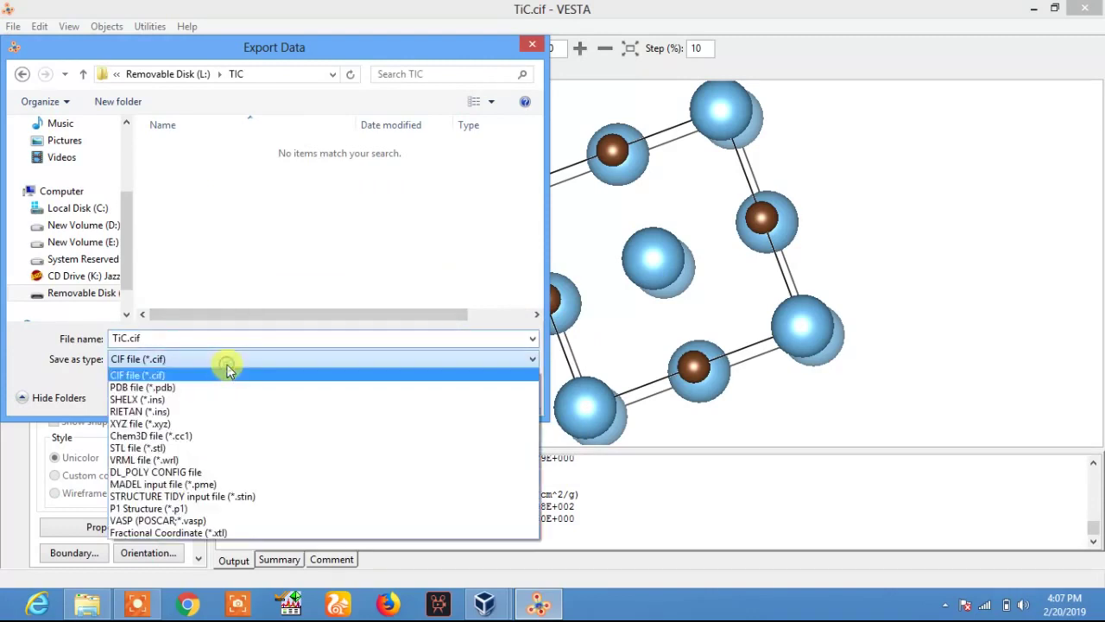
left_click(164, 378)
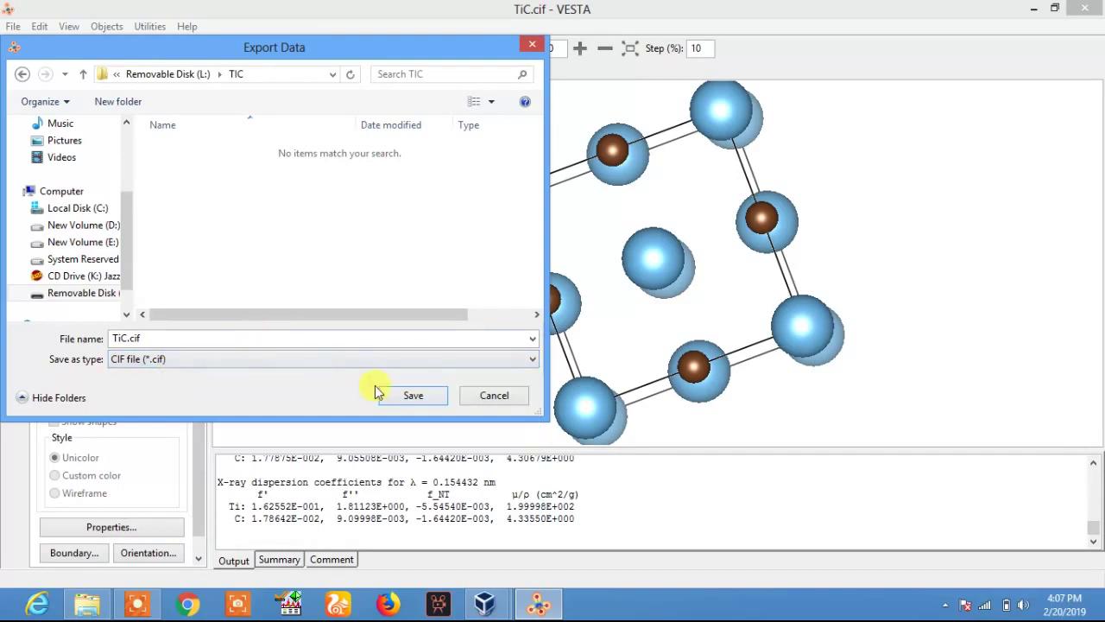
left_click(403, 396)
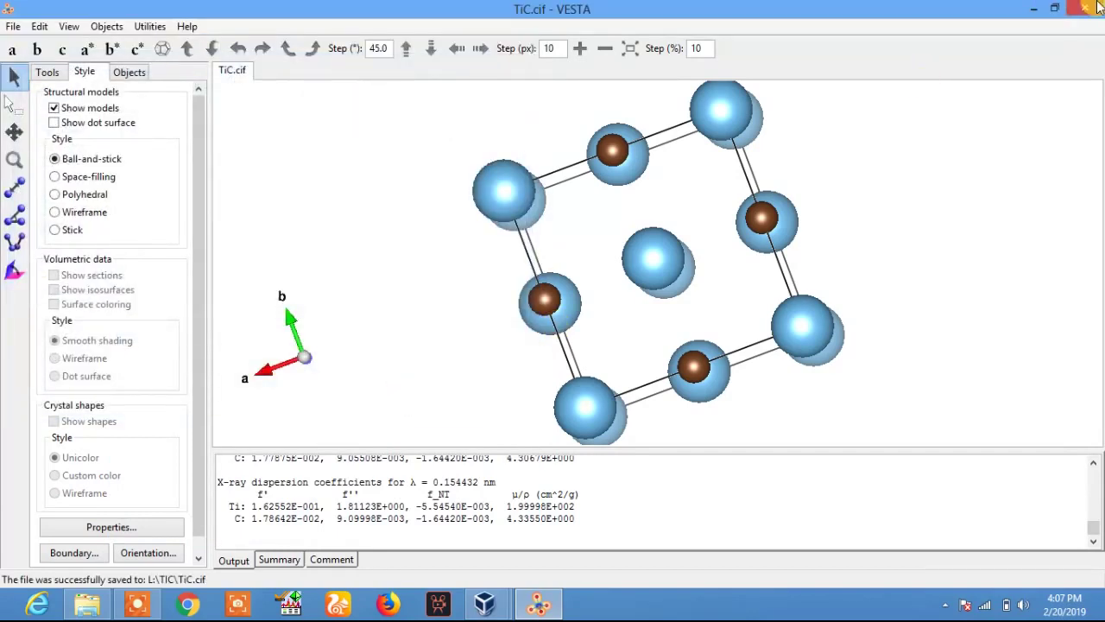
Close VESTA to reveal the partition e folder listing TiC.cif in Explorer
mouse_move(1090, 7)
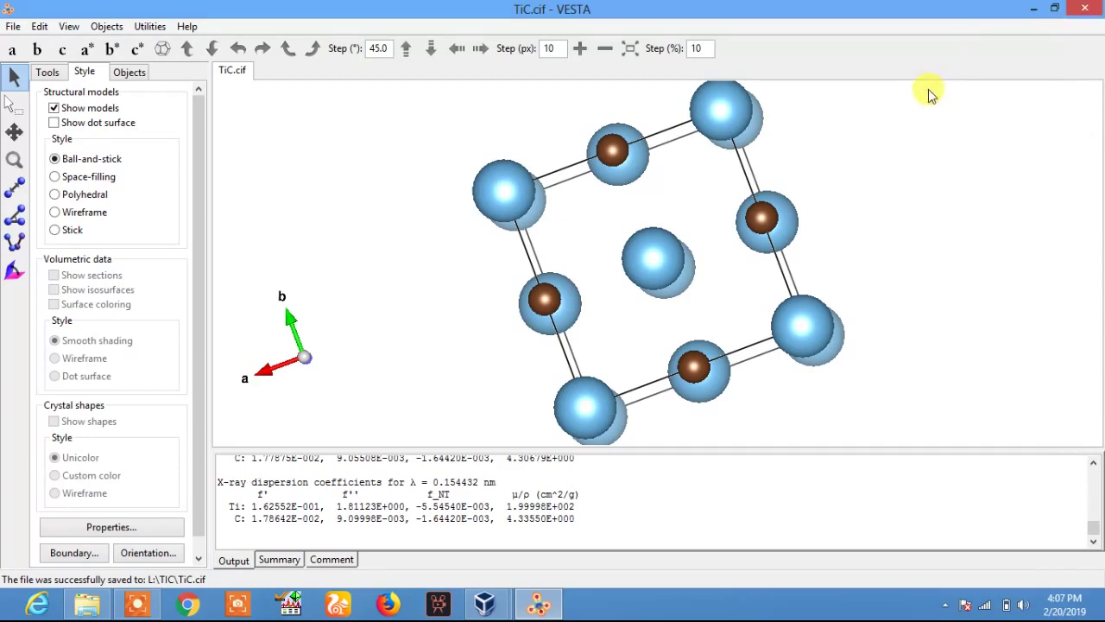
left_click(1085, 8)
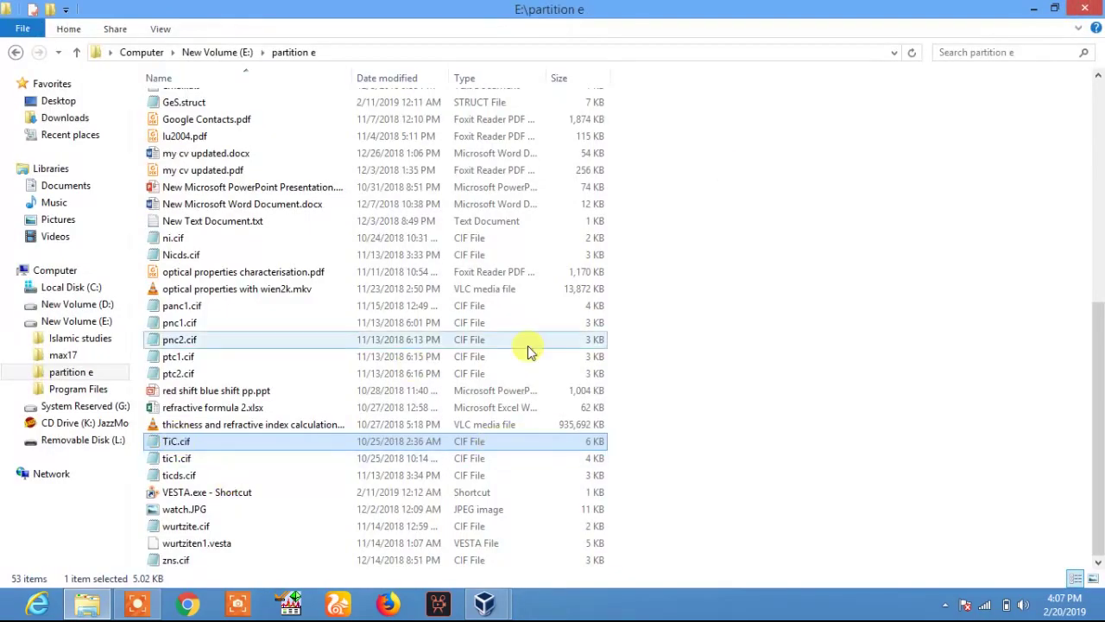
Switch to the Linux virtual machine and list the home directory in a new terminal
left_click(497, 604)
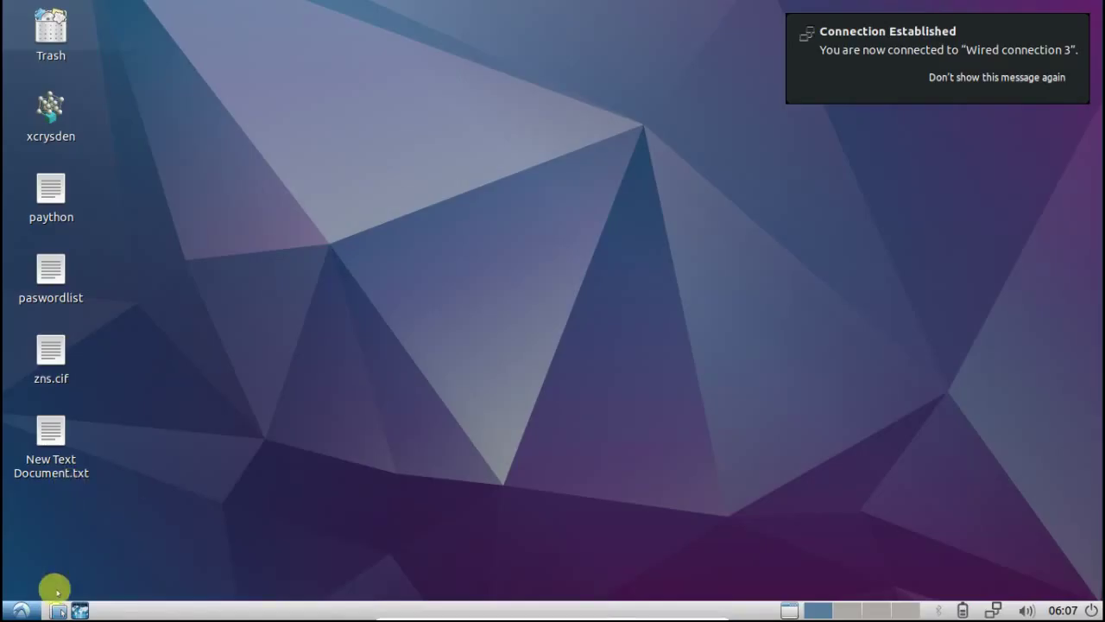
left_click(905, 90)
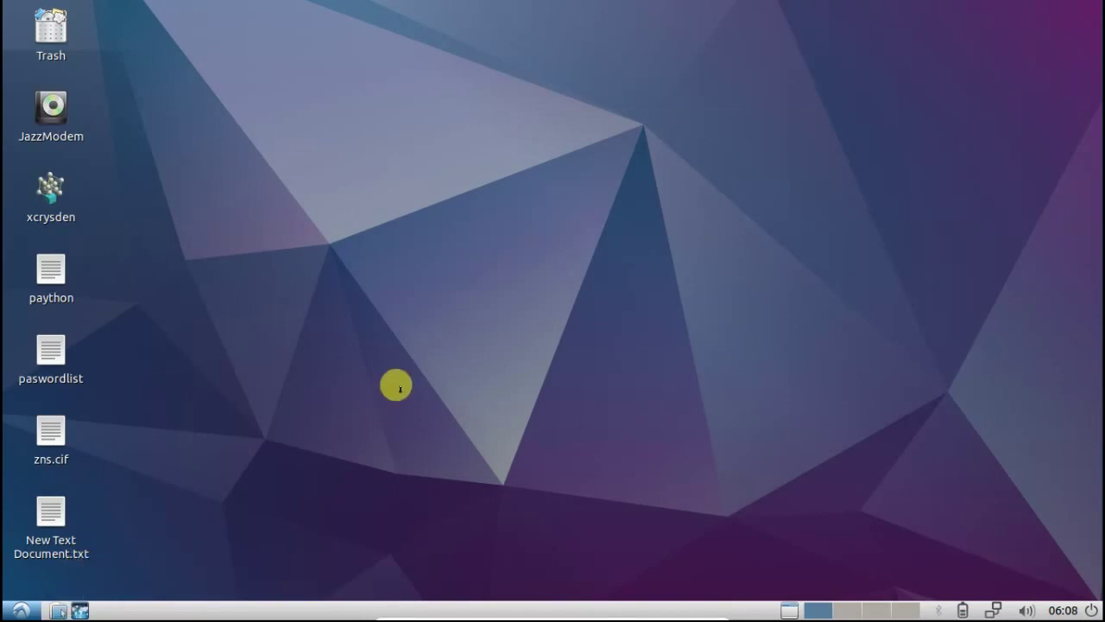
key("ctrl+alt+t")
type("ls")
key("Return")
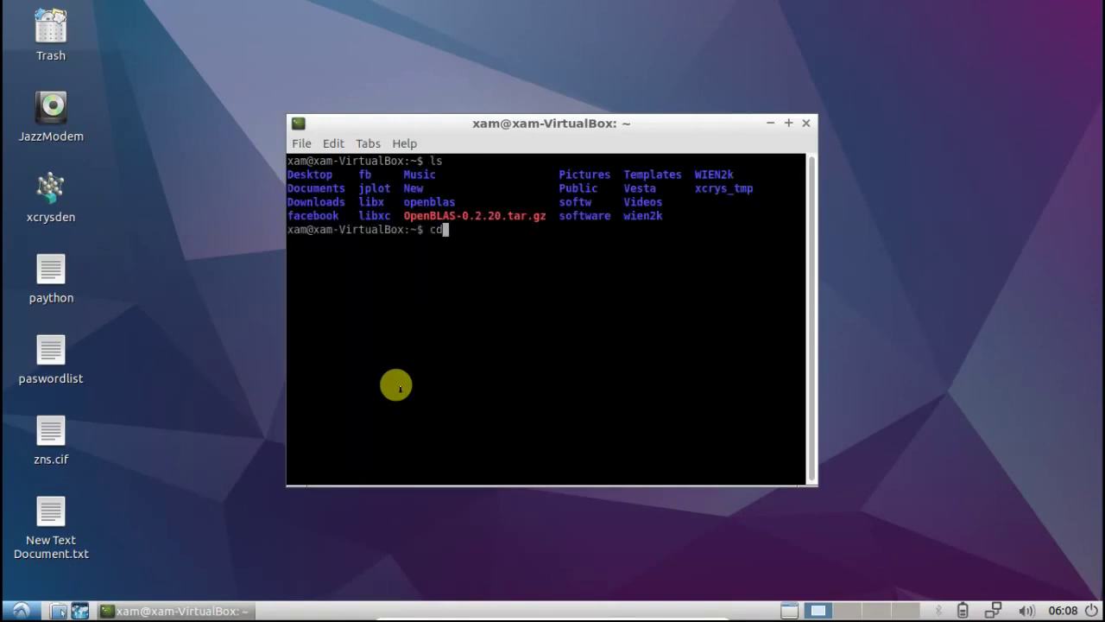
Change into wien2k, then wien2k18, and dismiss the software medium popup
type("cd wien2k")
key("Return")
type("ls")
key("Return")
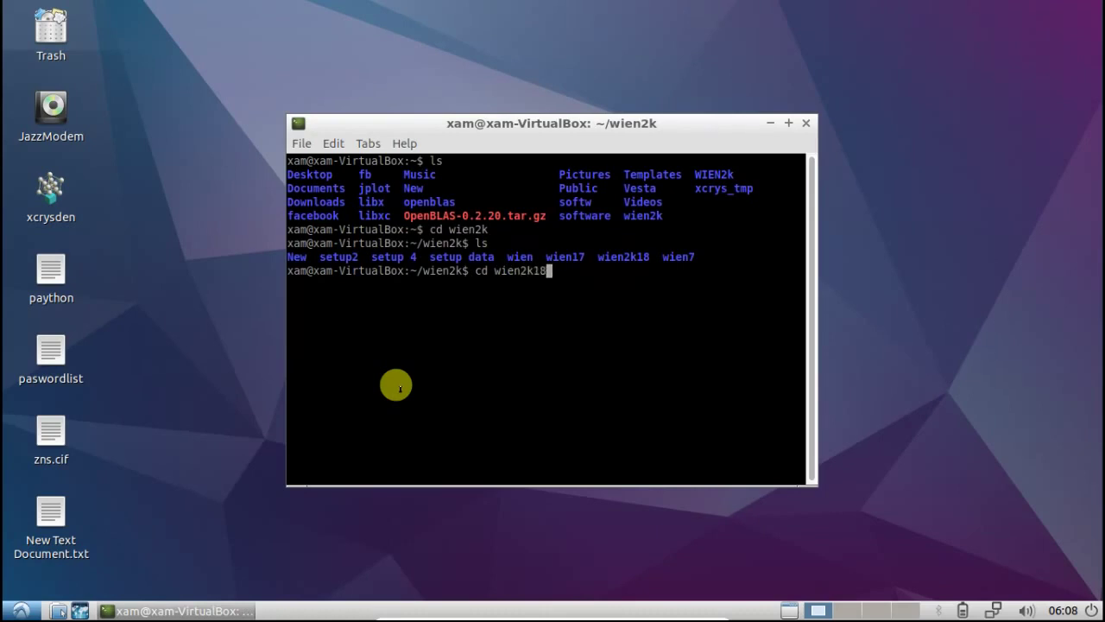
type("cd wien2k18")
key("Return")
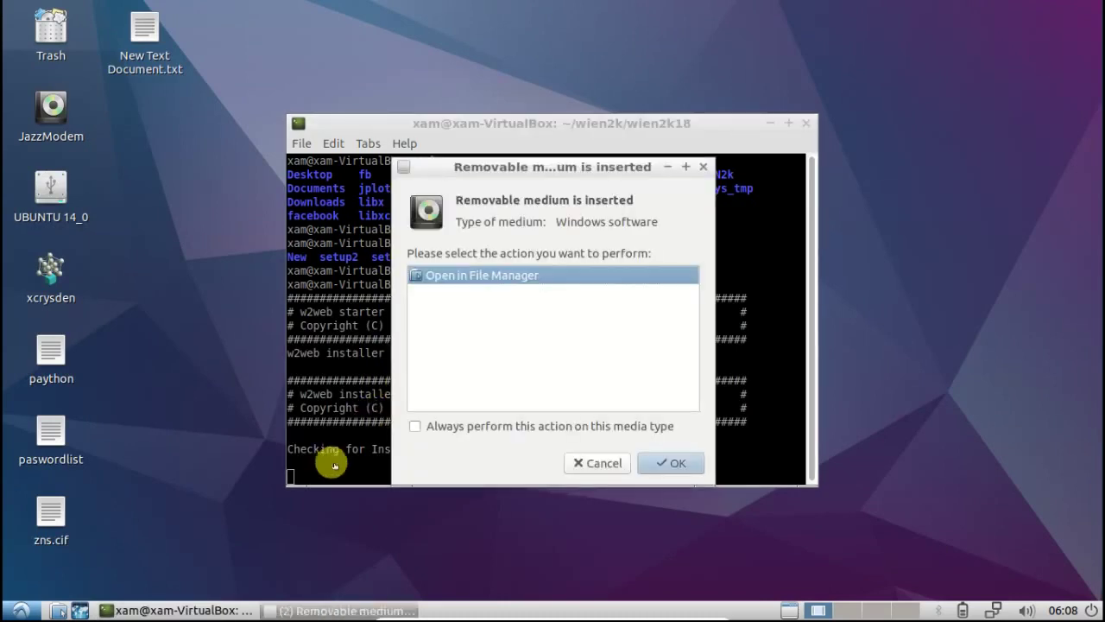
left_click(702, 166)
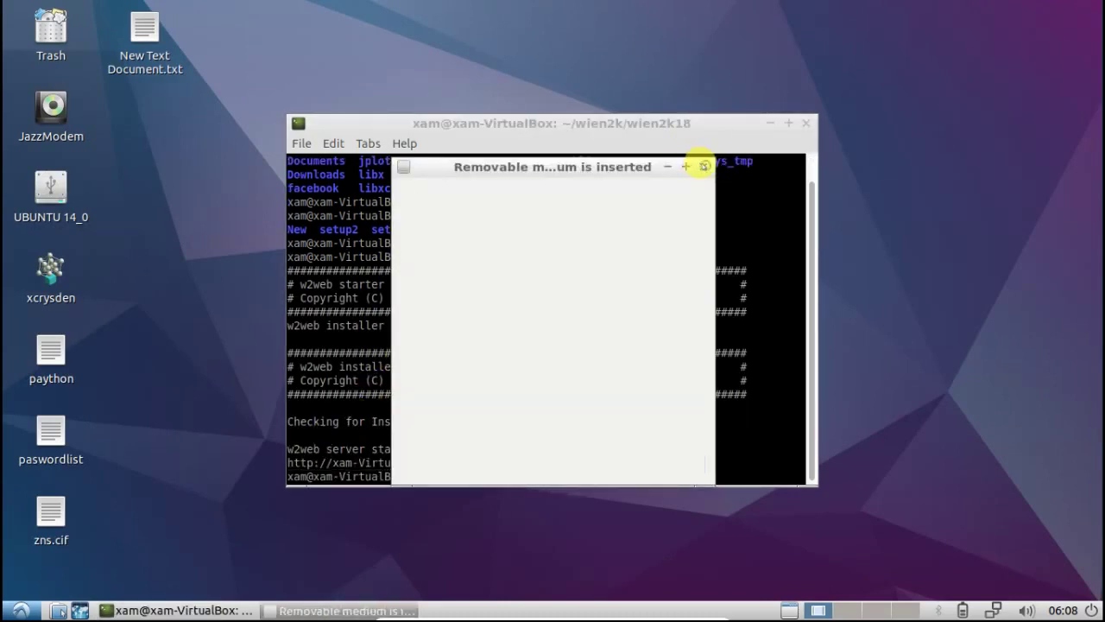
Dismiss the remaining medium dialog and load the w2web address on port 7890
left_click(703, 166)
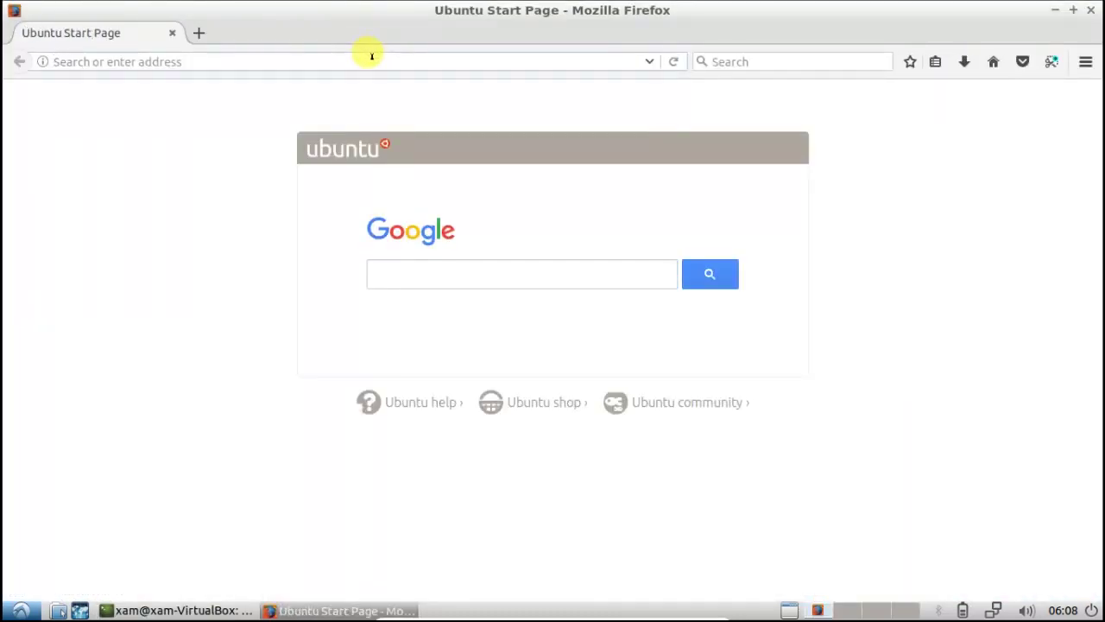
type("xa")
key("Down")
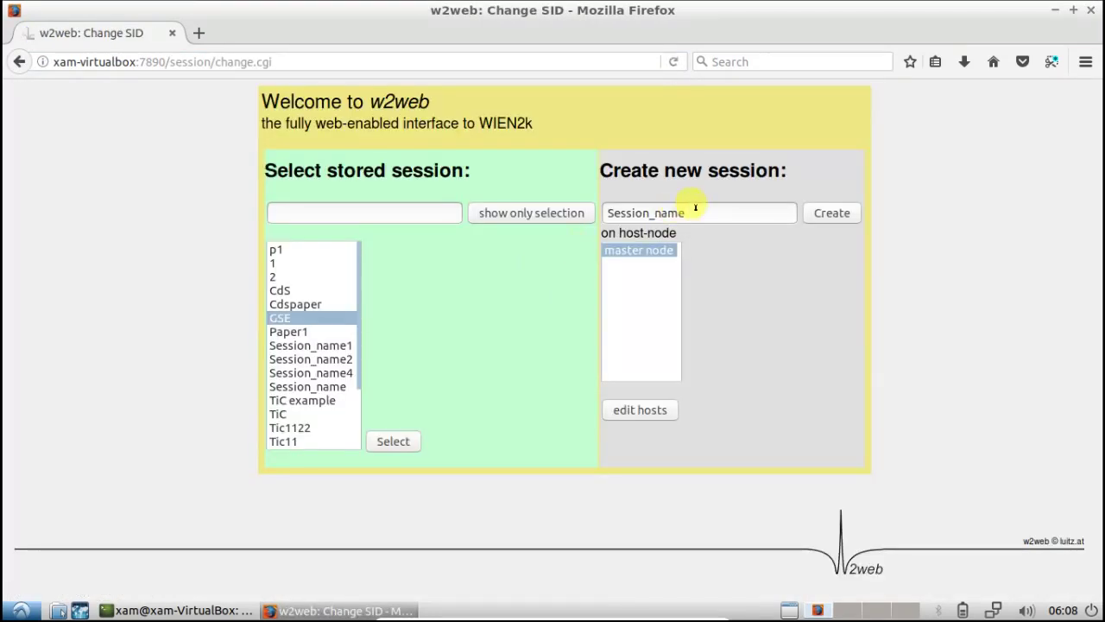
Create the Ticwein2k session in /home/xam/WIEN2k/Ticwein2k and expand its Execution tasks
left_click_drag(695, 207, 536, 213)
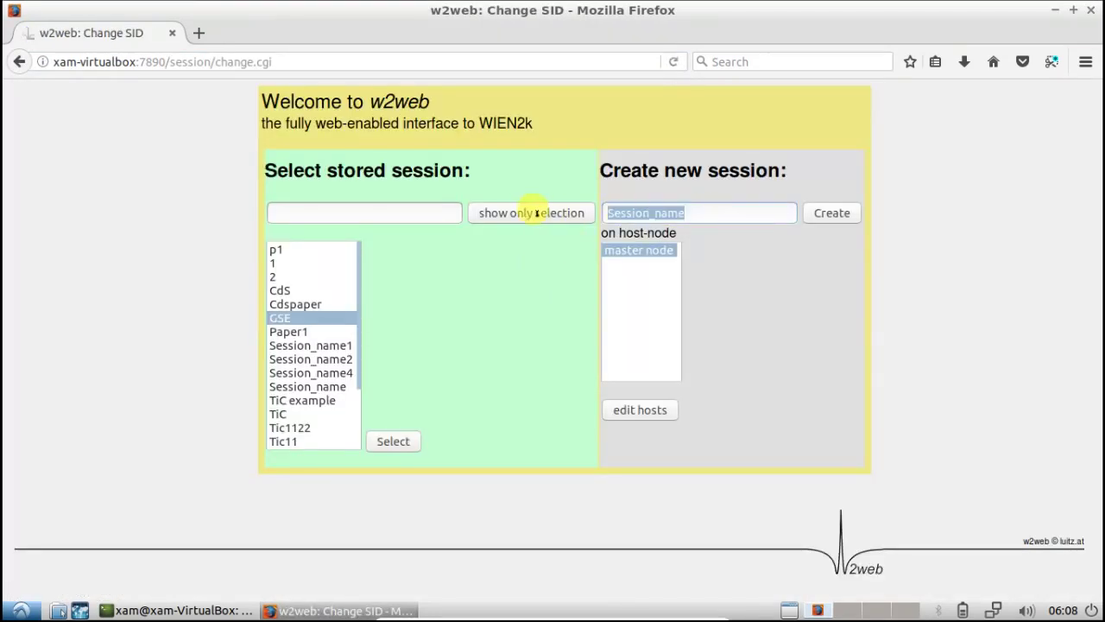
type("Tic")
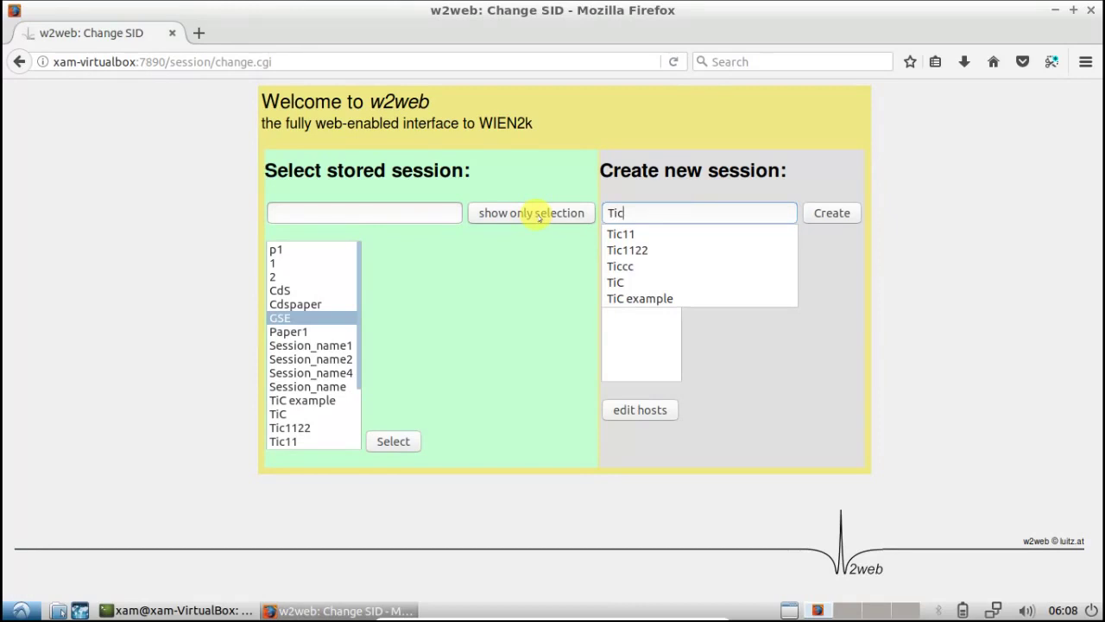
type("wein2k")
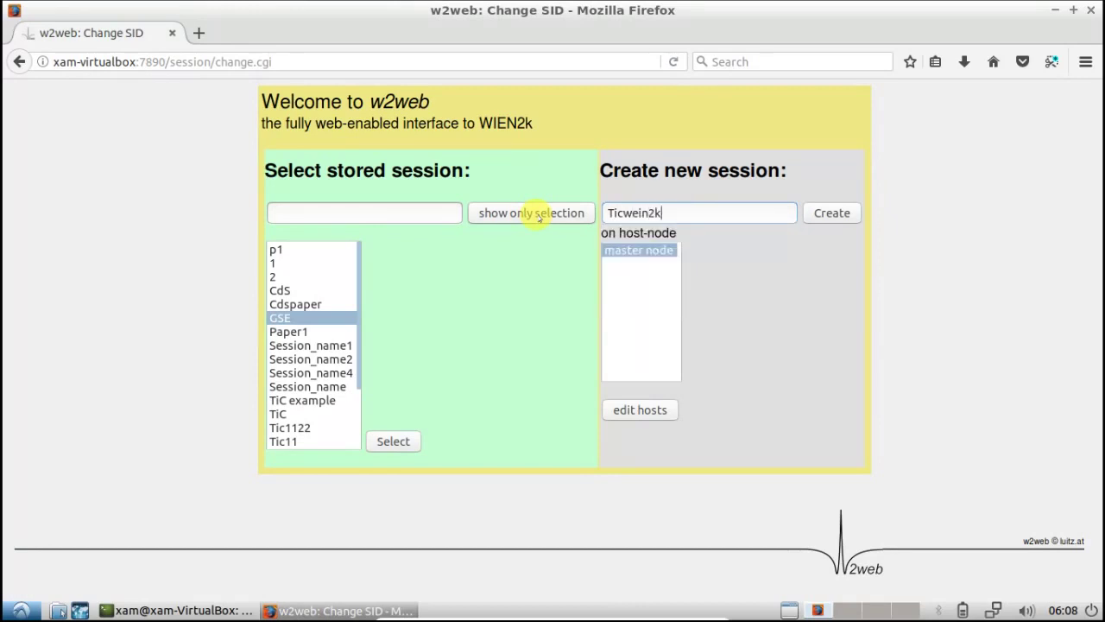
left_click(829, 213)
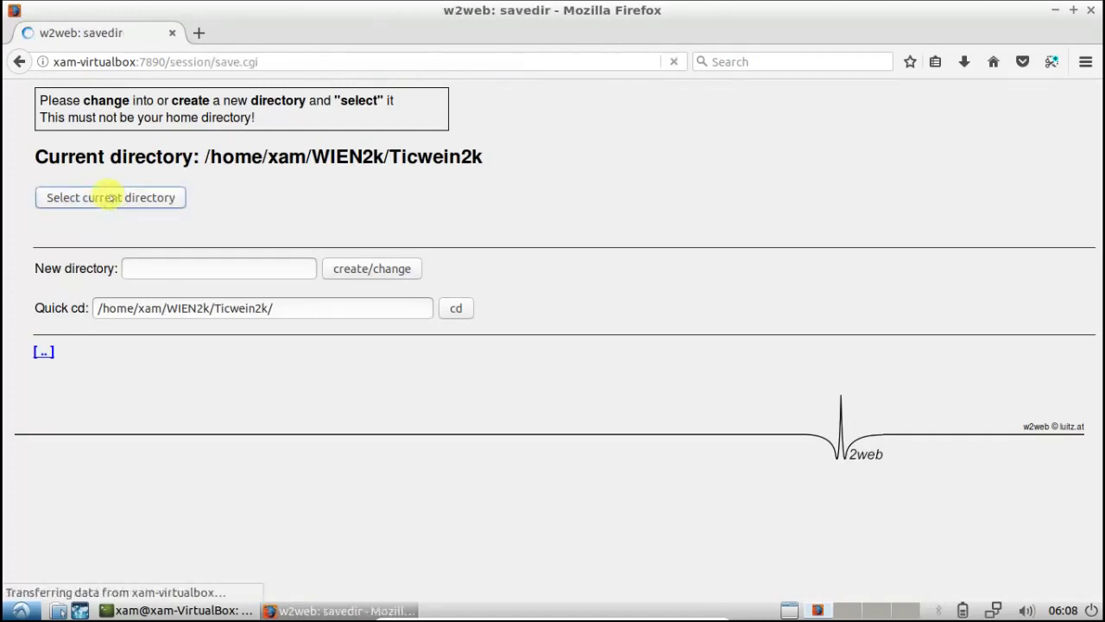
left_click(113, 144)
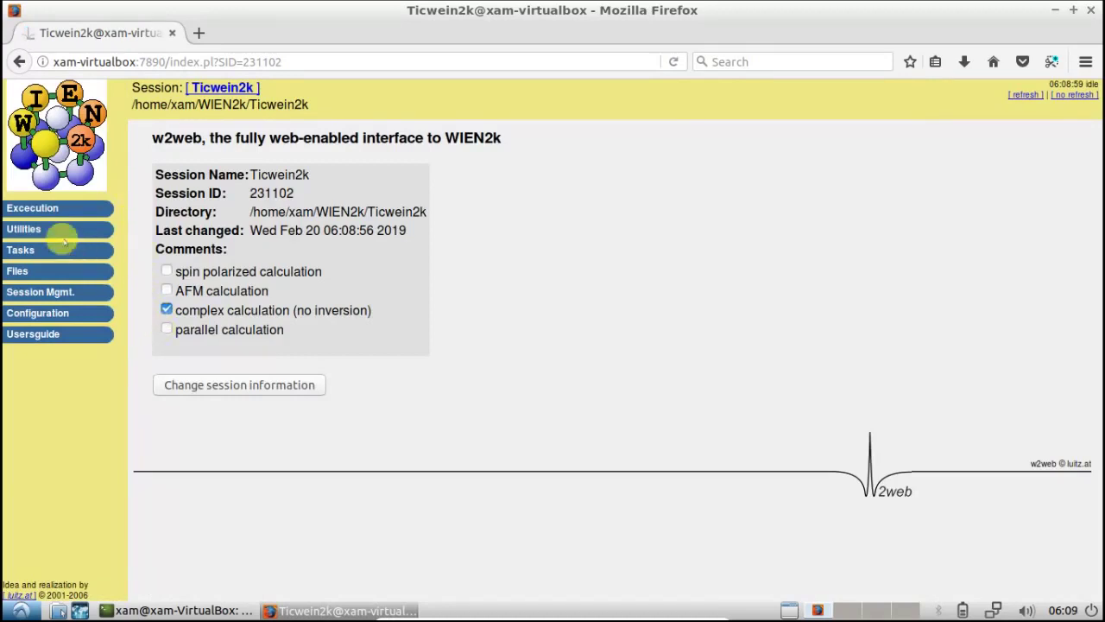
left_click(47, 208)
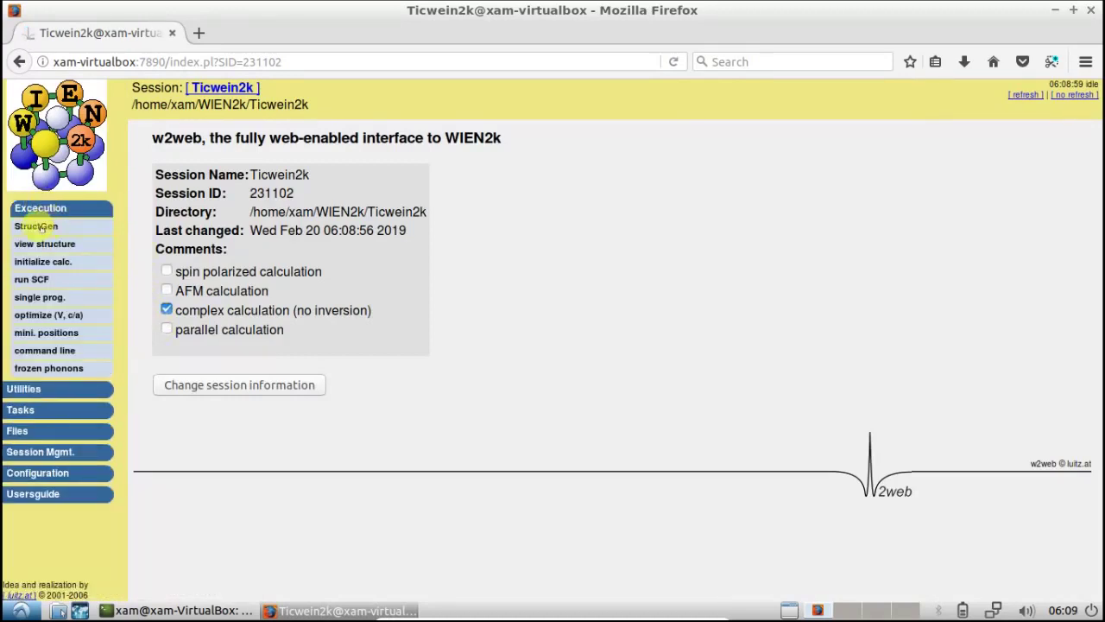
Open StructGen, which reports no Ticwein2k.struct yet, and follow its upload link
left_click(35, 226)
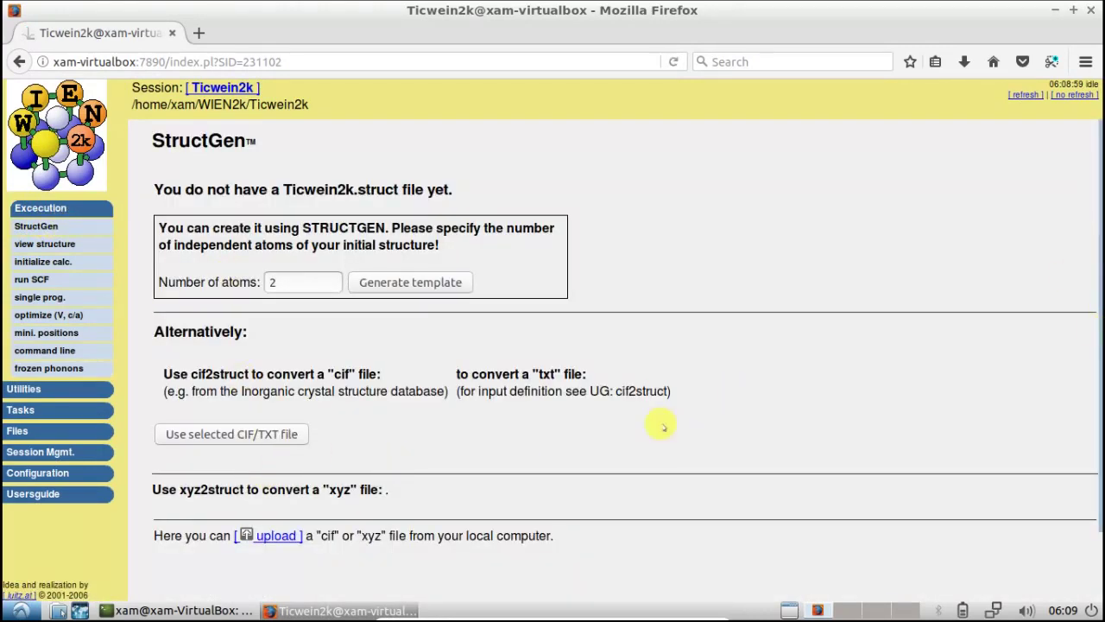
left_click(273, 535)
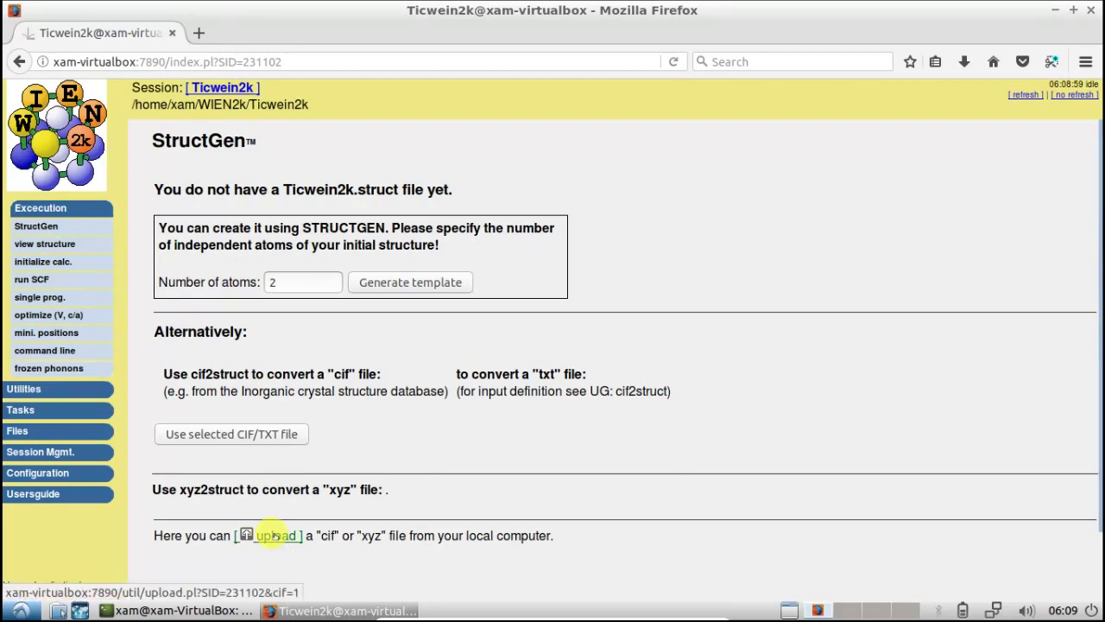
double_click(197, 535)
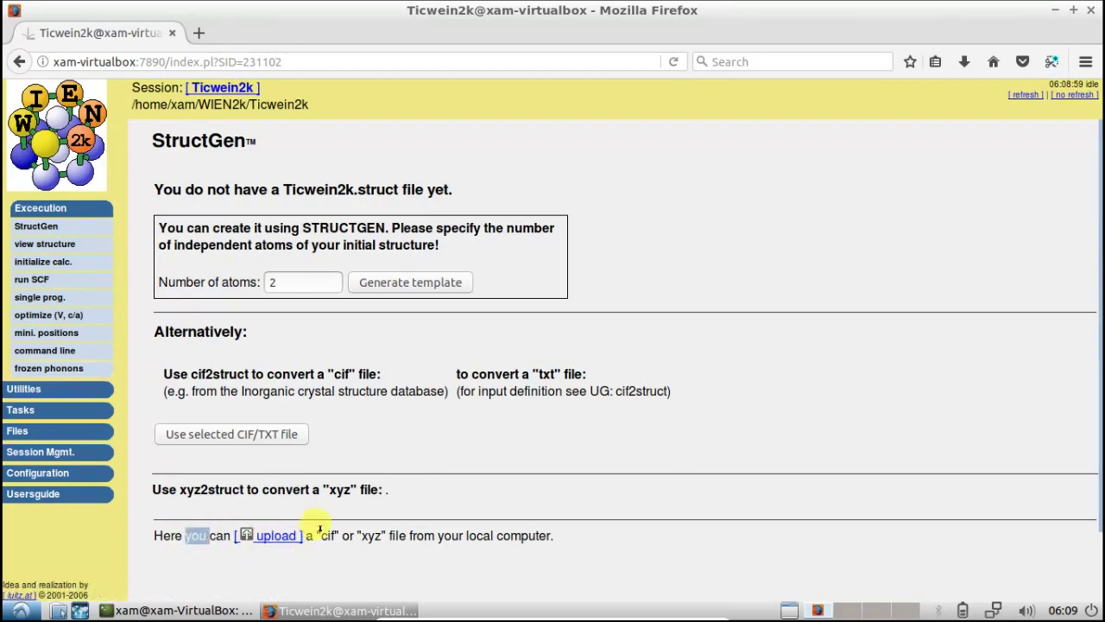
left_click_drag(326, 533, 557, 528)
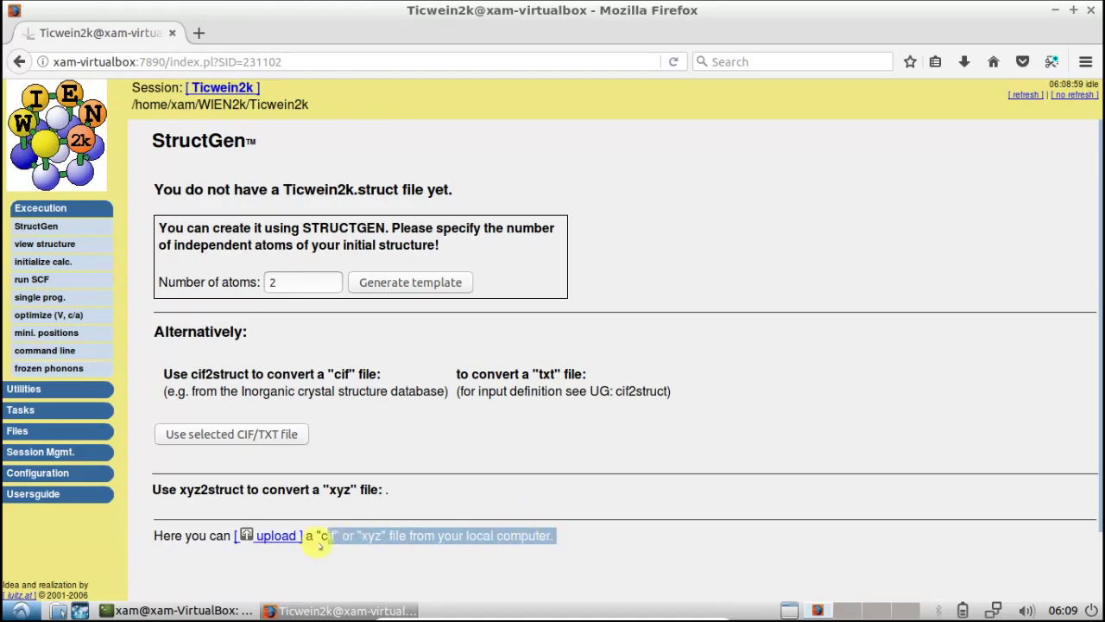
left_click(270, 535)
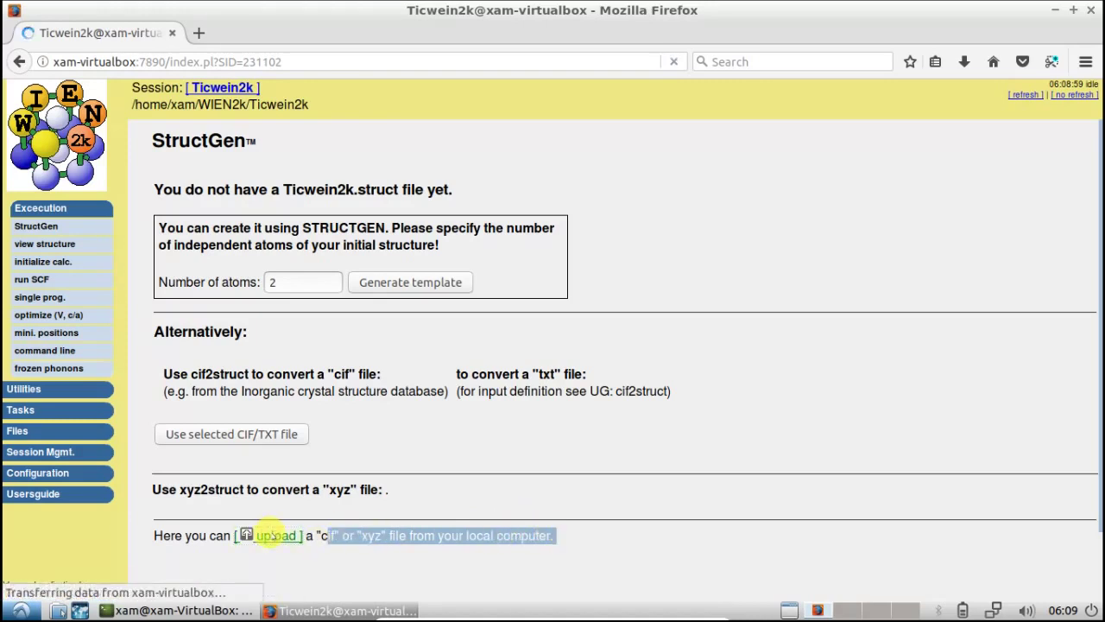
Choose TiC.cif from the TIC folder on UBUNTU 14_0 as the upload file
left_click(202, 210)
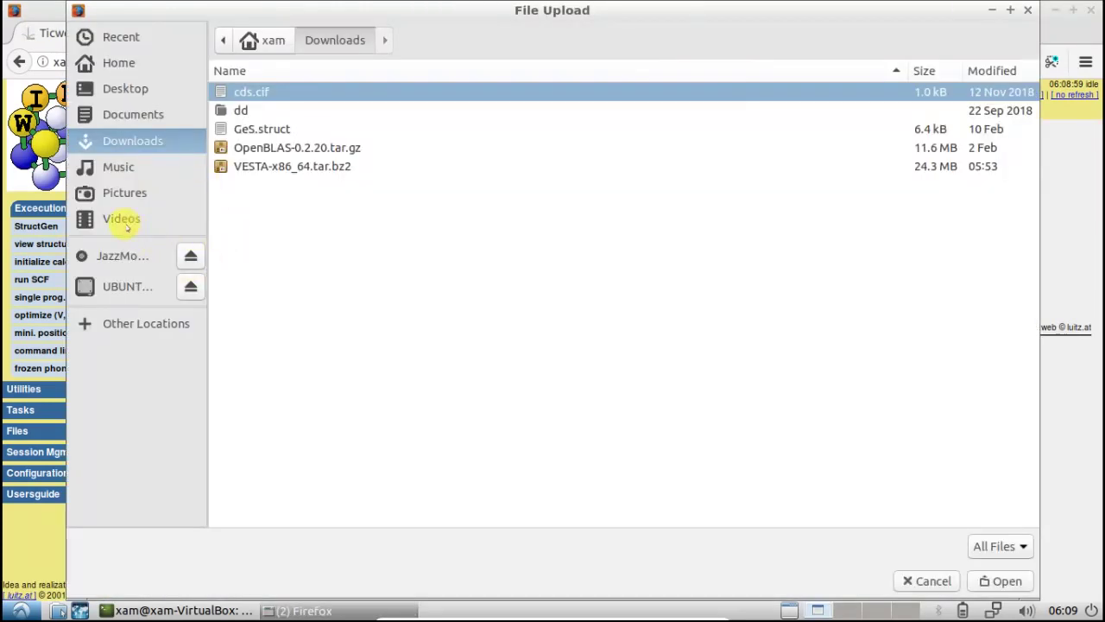
left_click(127, 284)
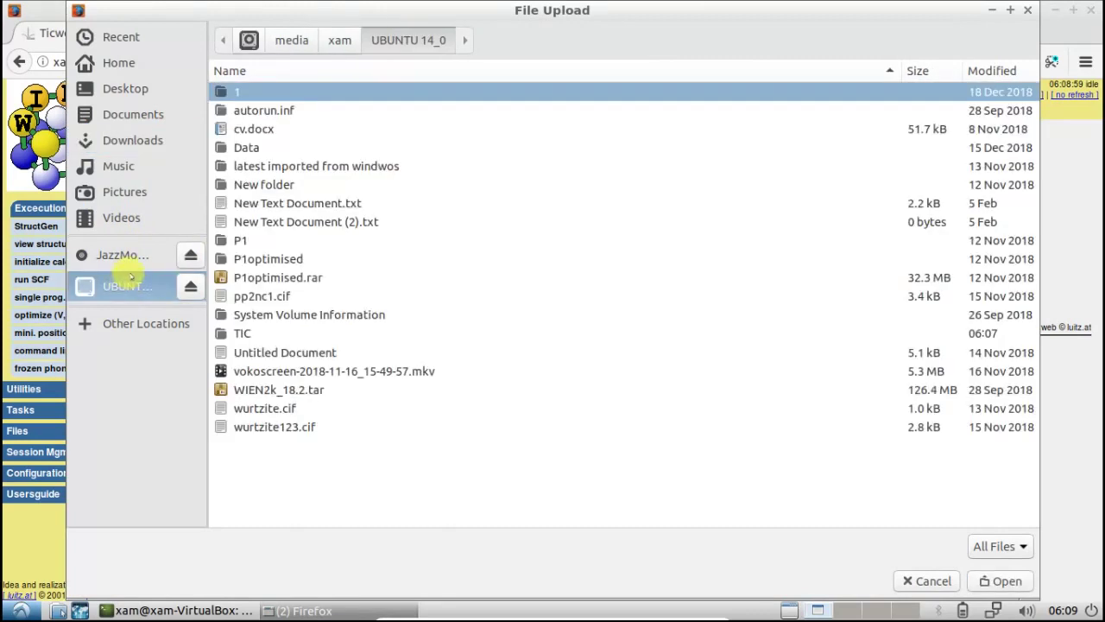
double_click(246, 332)
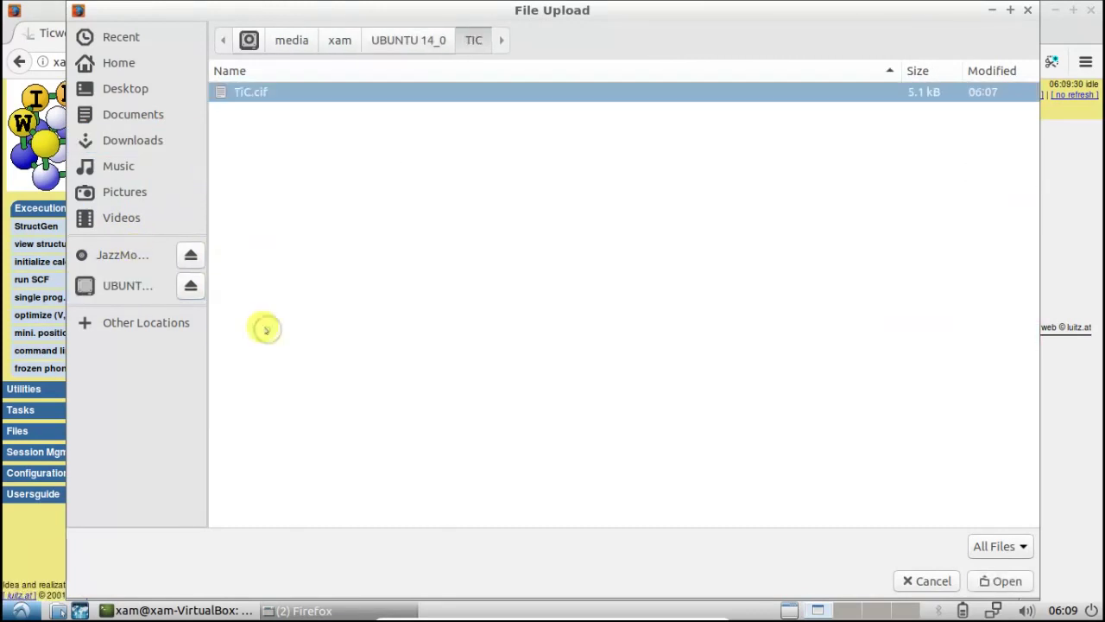
left_click(269, 96)
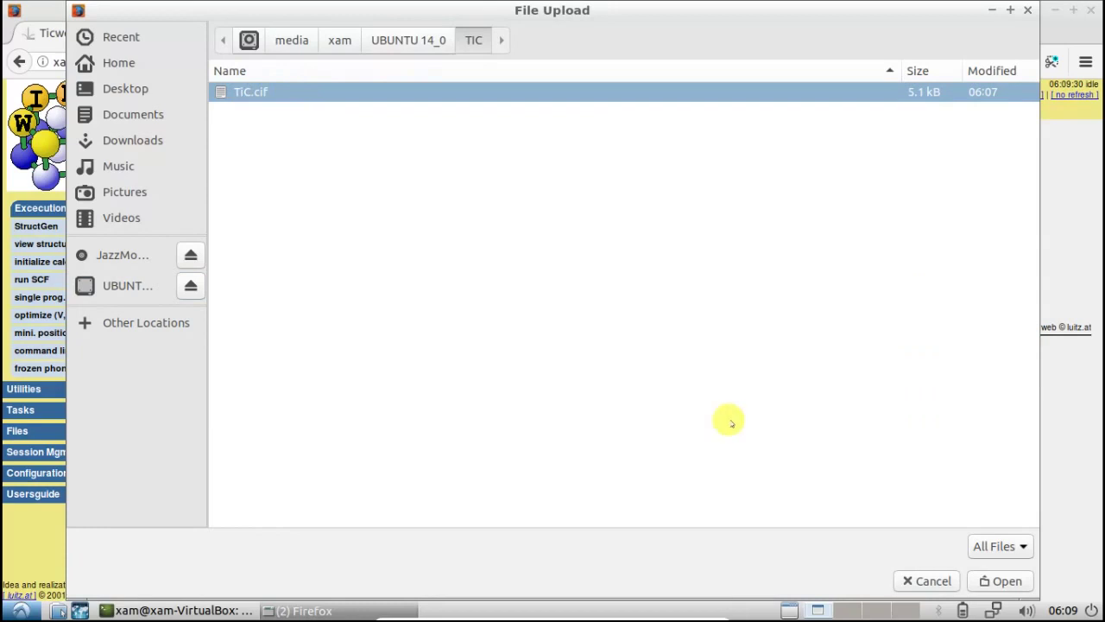
left_click(1005, 581)
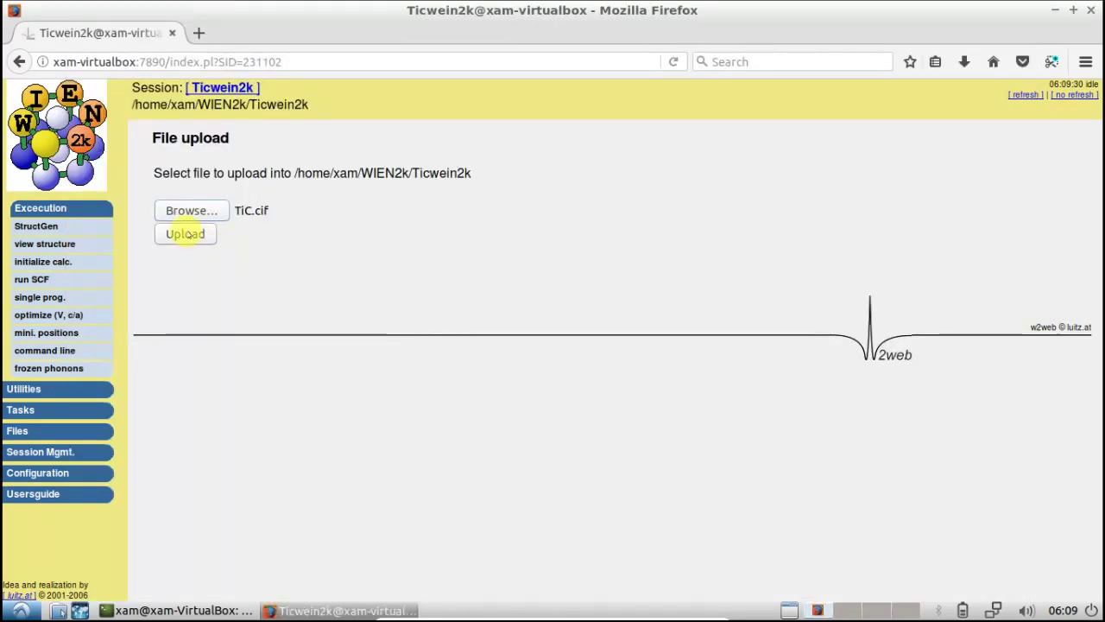
Upload TiC.cif and convert it via cif2struct into spacegroup 225_Fm-3m with a=8.160971 bohr
left_click(184, 234)
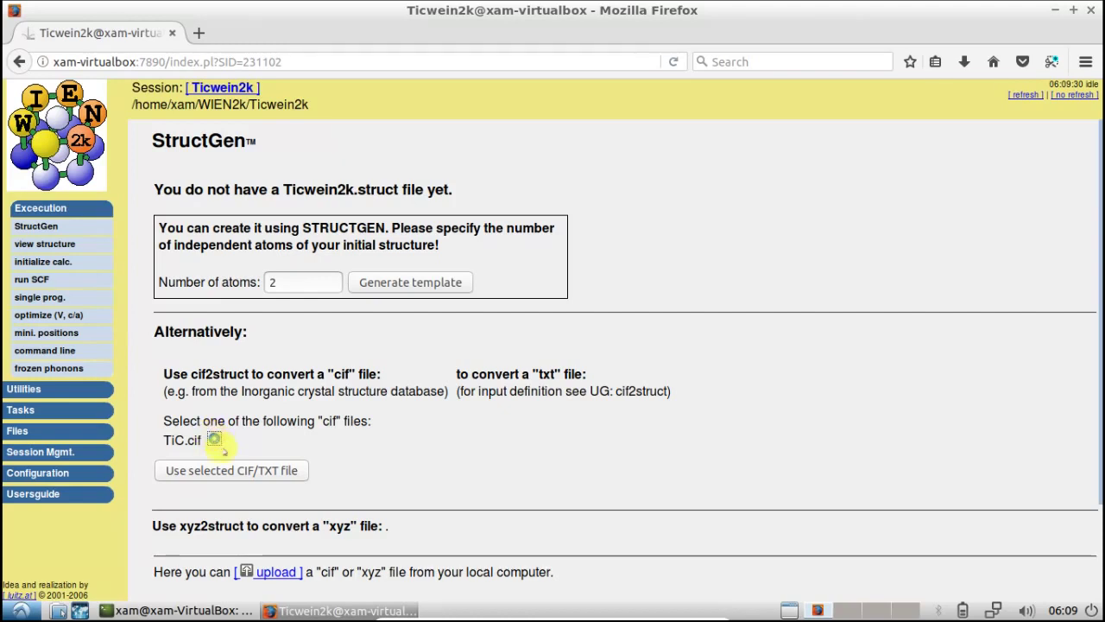
left_click(214, 439)
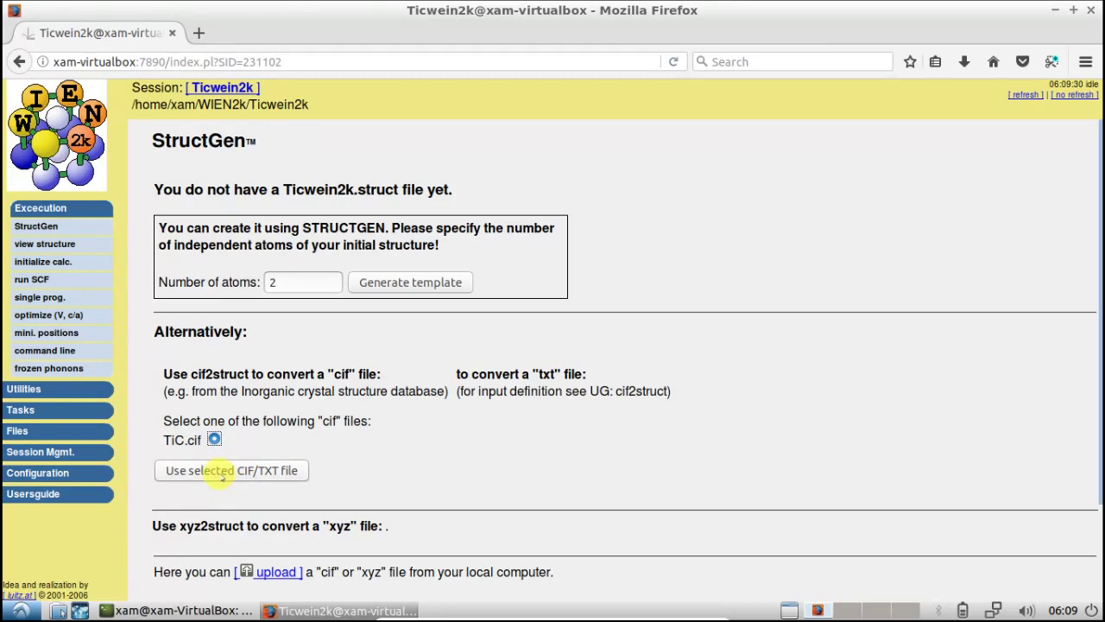
left_click(223, 475)
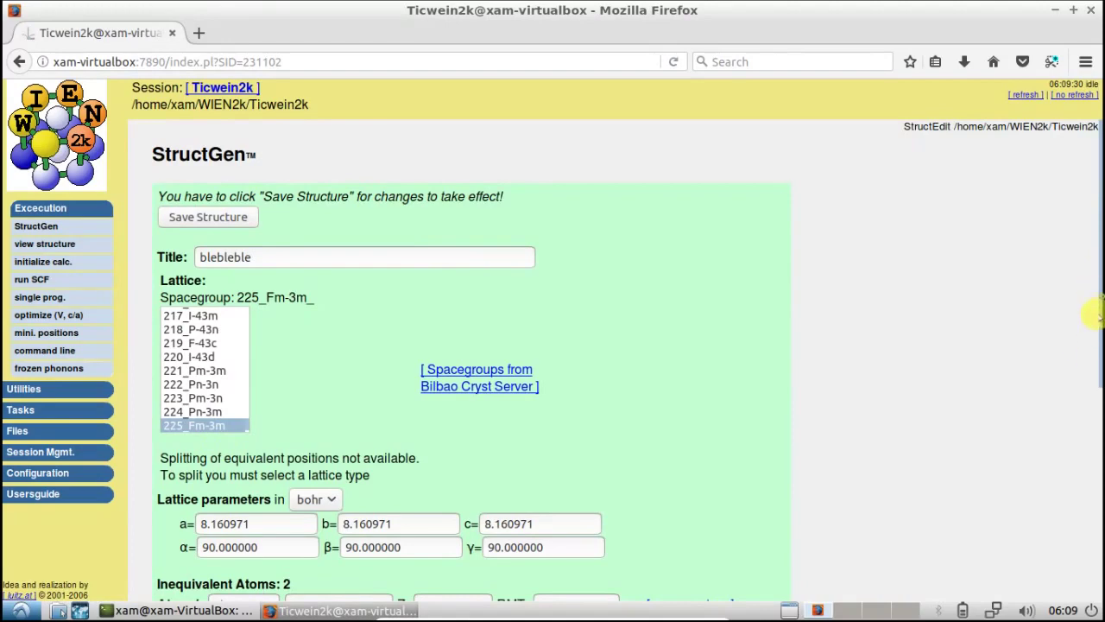
Set RMTs automatically with 0% reduction (Ti RMT 2.2300) and save the structure file
left_click_drag(1096, 315, 1097, 397)
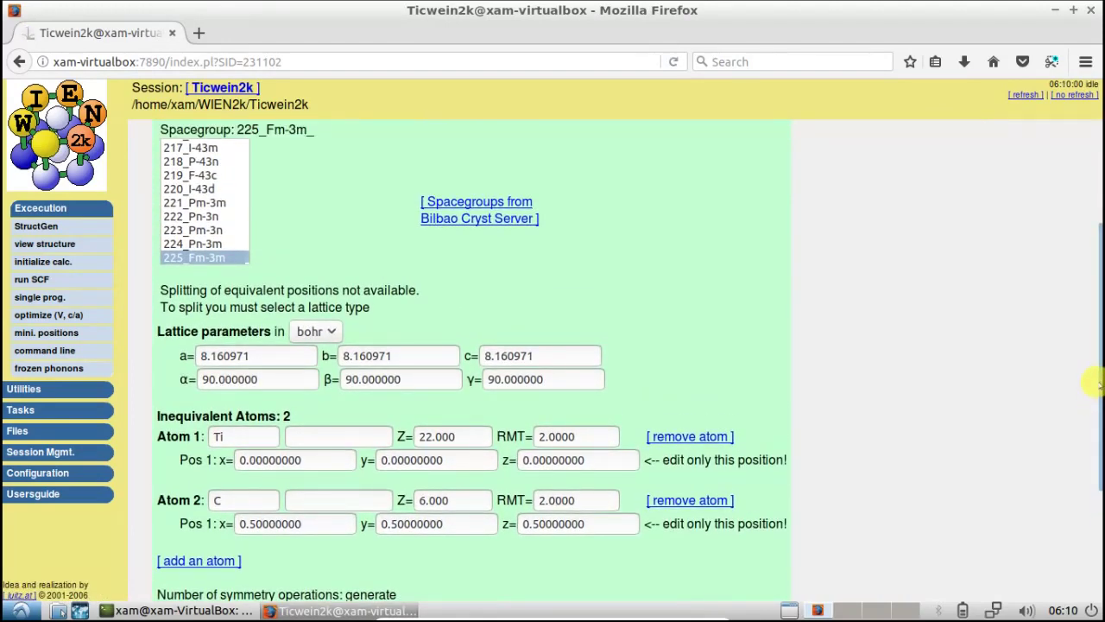
left_click_drag(1095, 380, 1097, 294)
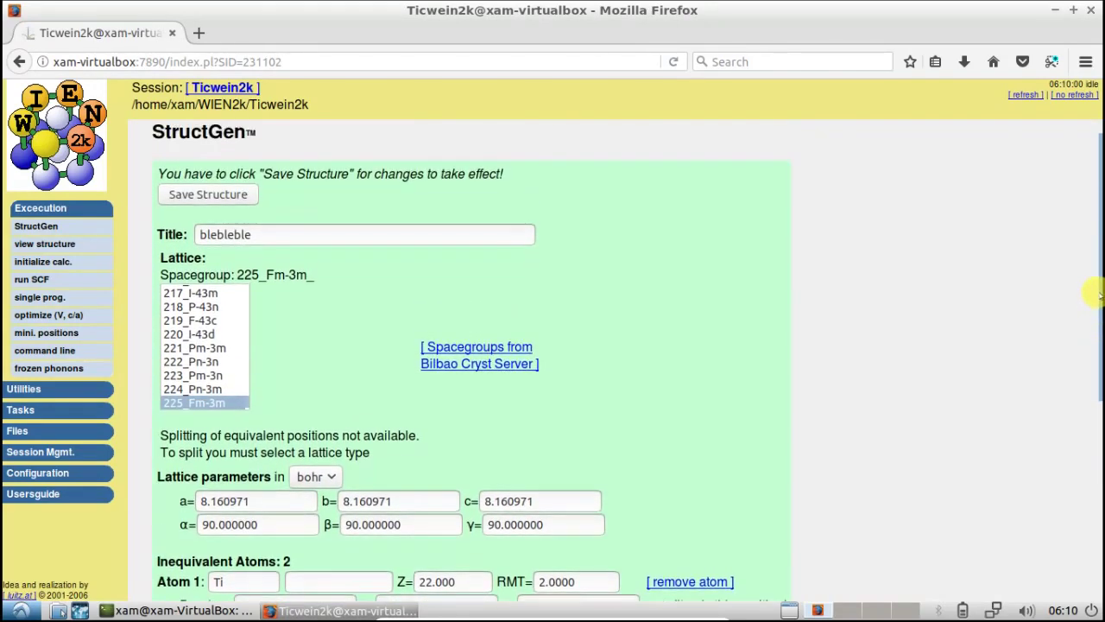
left_click(216, 195)
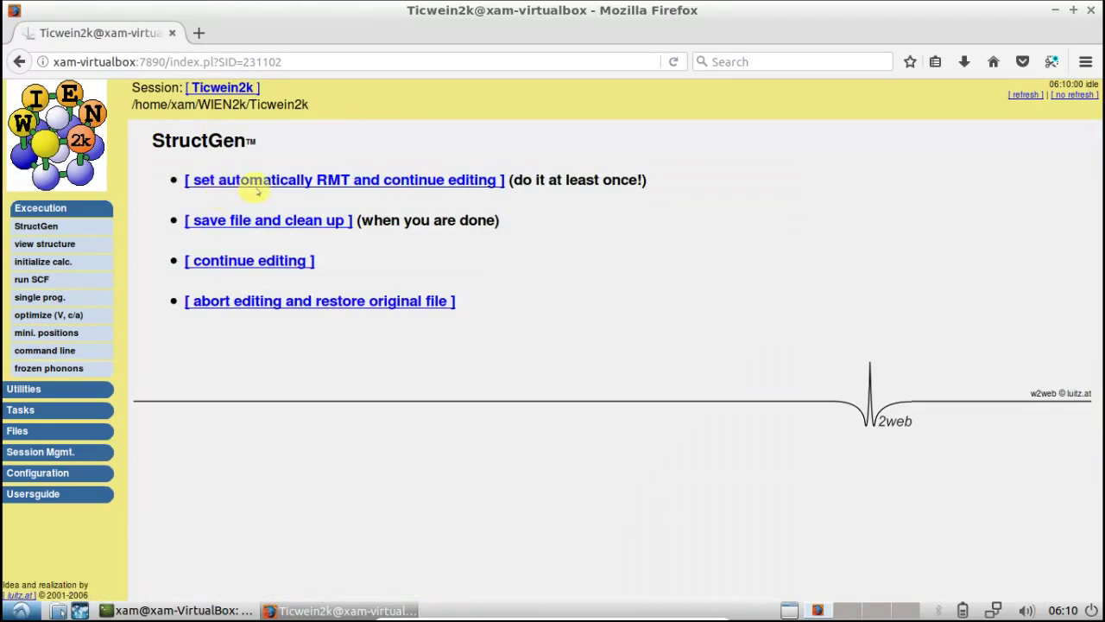
left_click(264, 179)
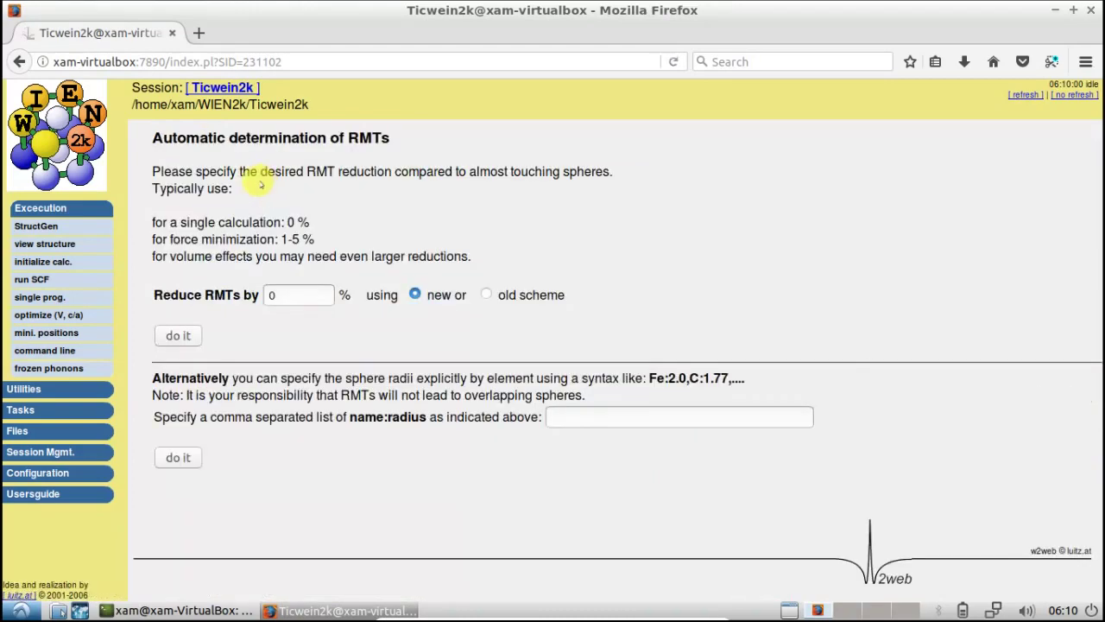
left_click(179, 335)
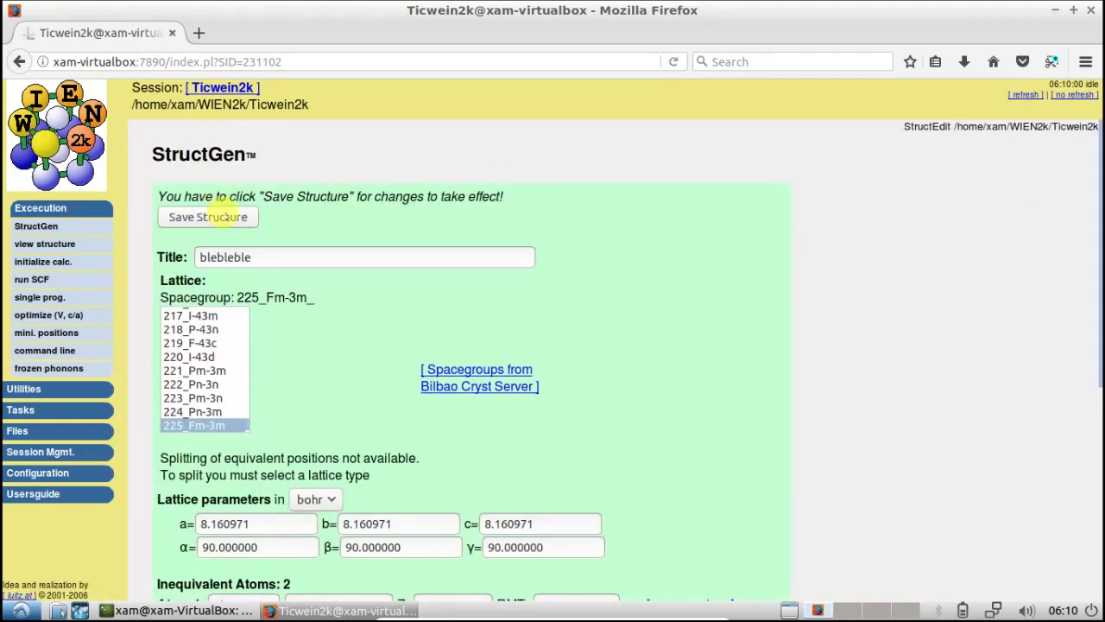
left_click(234, 217)
left_click(206, 217)
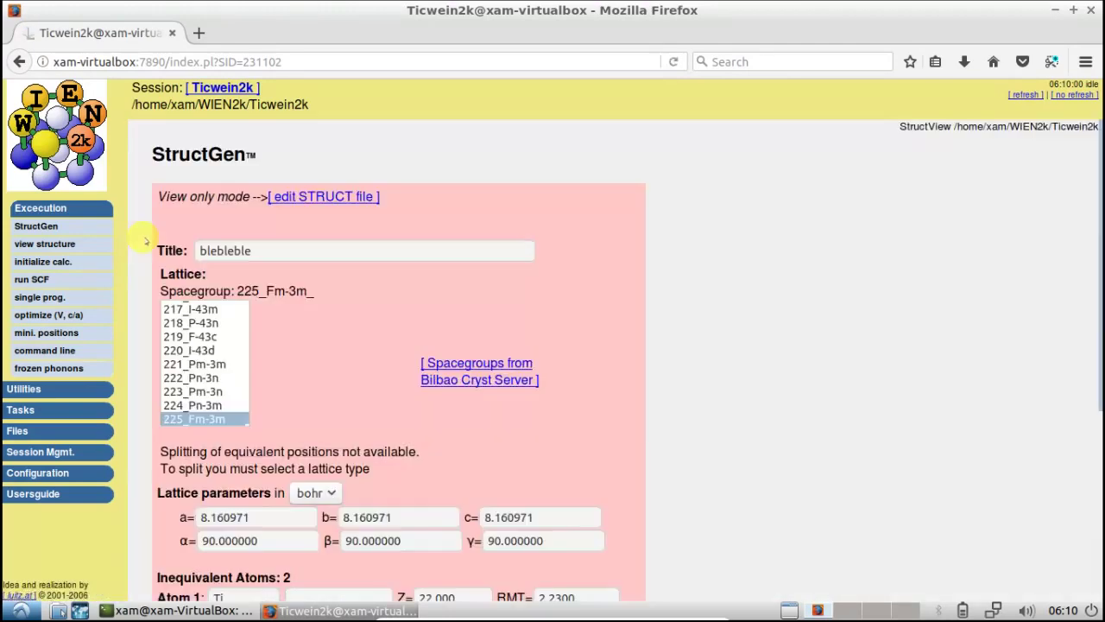
Show Ticwein2k.struct in XCrySDen, rotate the Ti–C crystal to an oblique view, then close the viewer
left_click(44, 244)
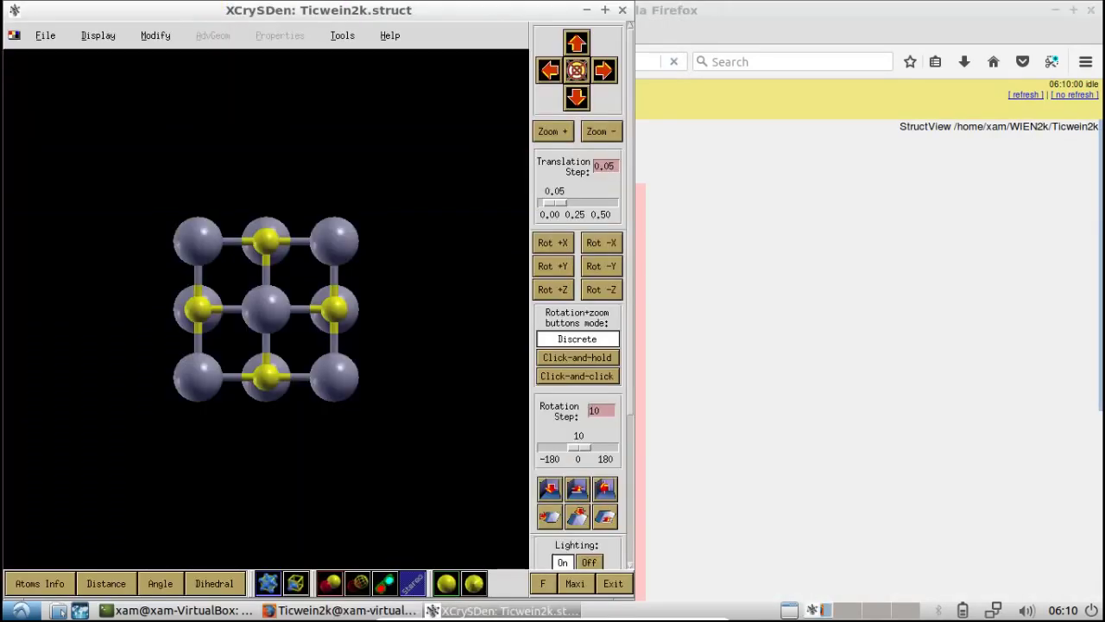
left_click_drag(247, 9, 460, 9)
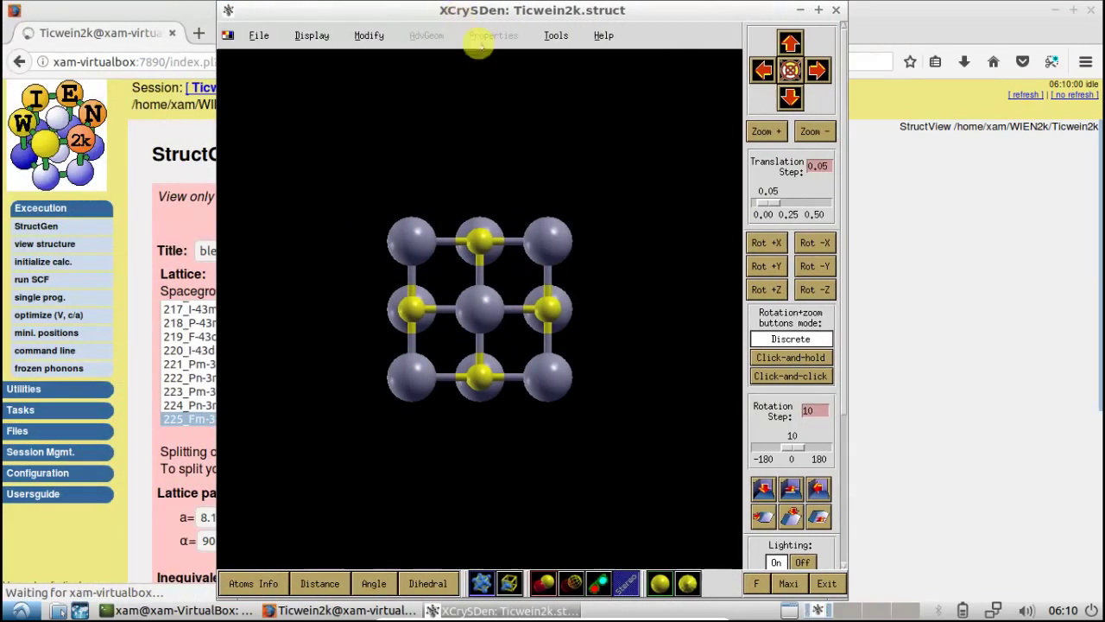
left_click_drag(435, 333, 608, 220)
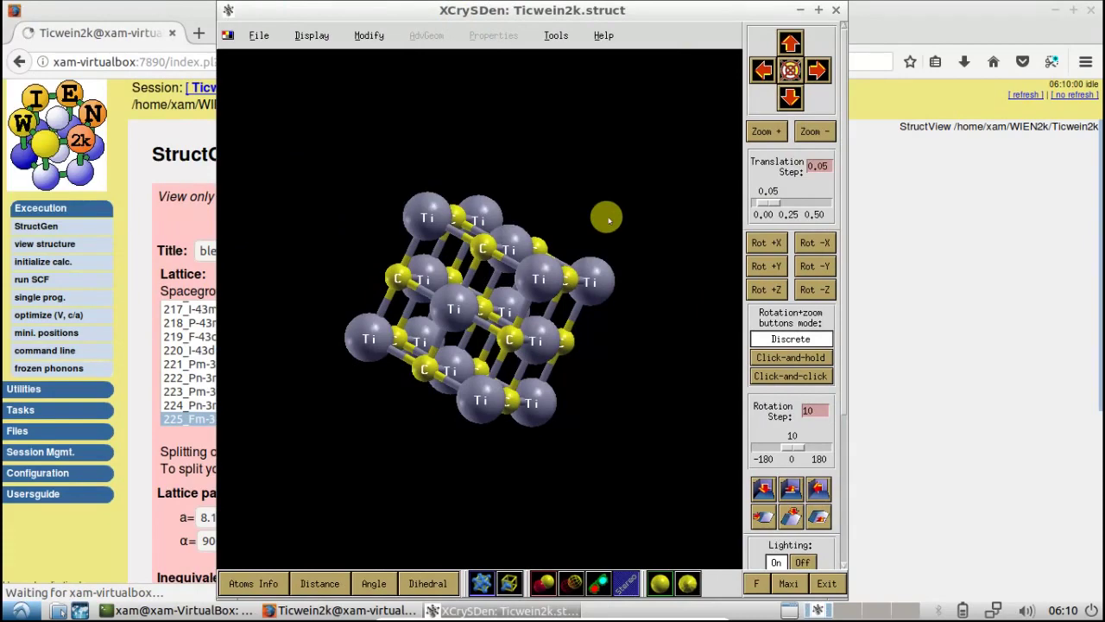
left_click_drag(511, 270, 632, 272)
left_click(835, 10)
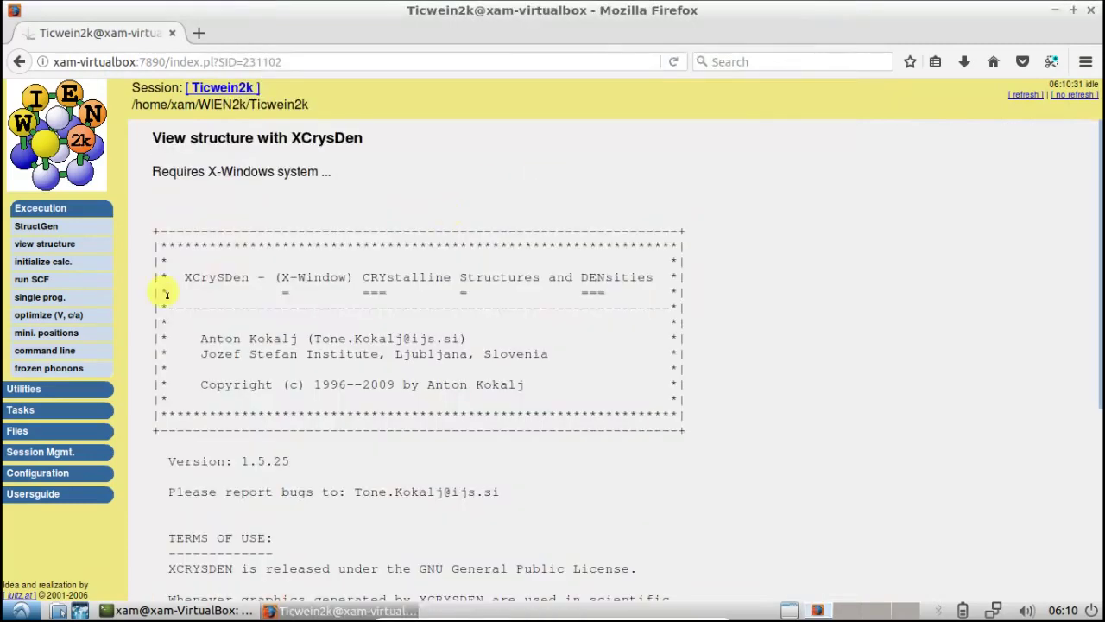